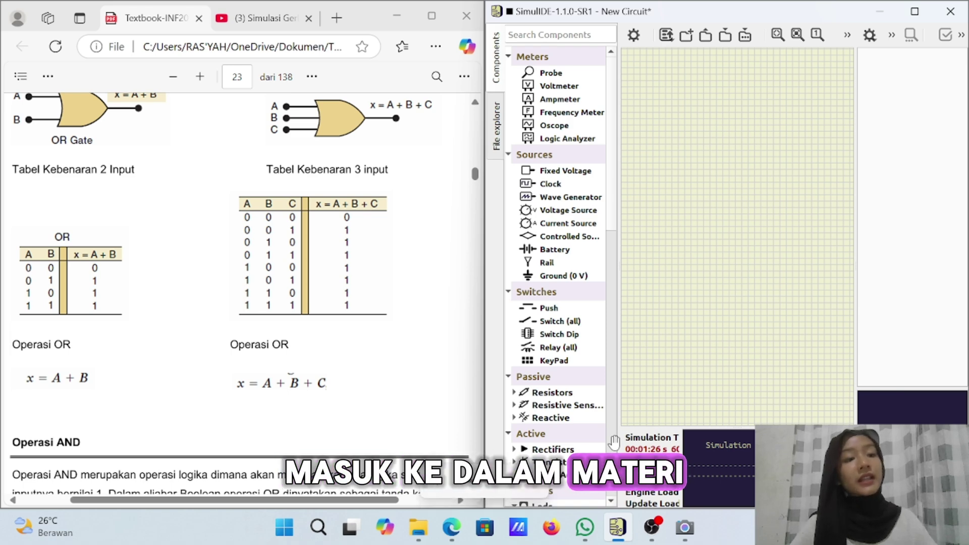
# Step: Review the textbook's Operasi OR section, covering the two- and three-input gate symbols, truth tables and expressions
pyautogui.press('XF86MonBrightnessUp')
pyautogui.scroll(4, 392, 279)
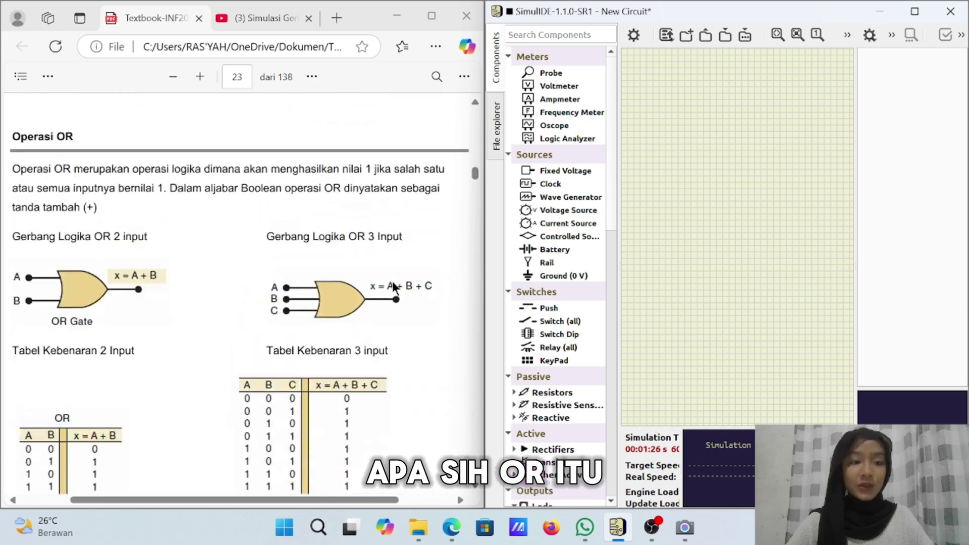
pyautogui.scroll(-1, 392, 280)
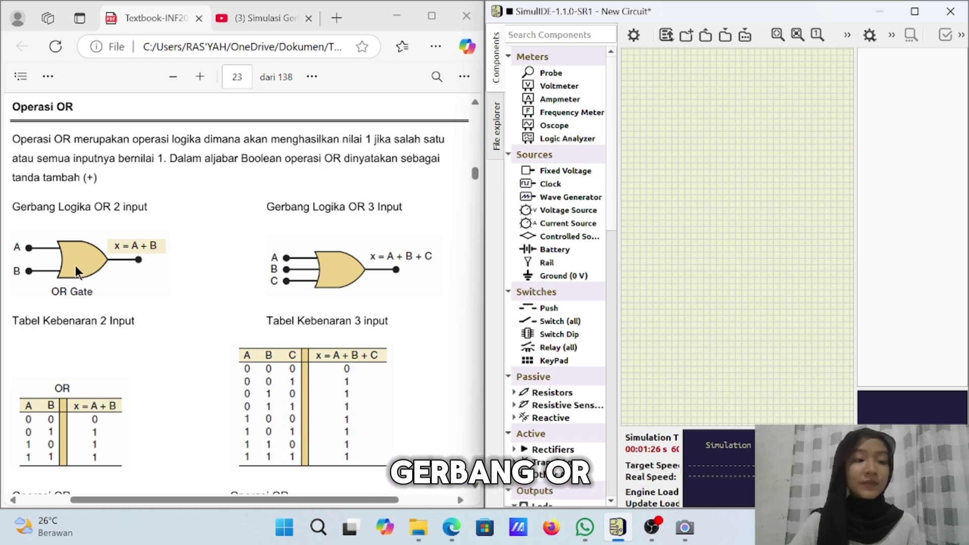
pyautogui.scroll(-2, 94, 268)
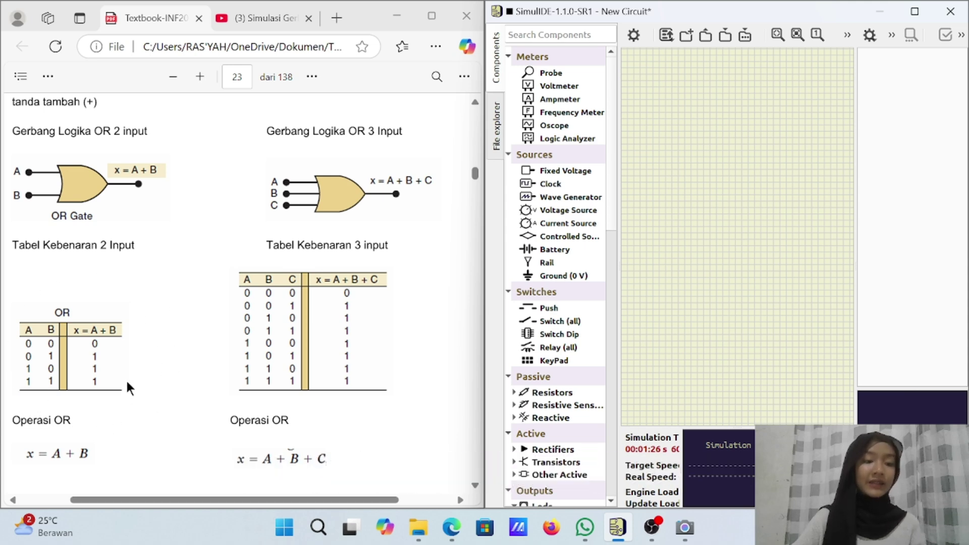
pyautogui.scroll(-2, 142, 329)
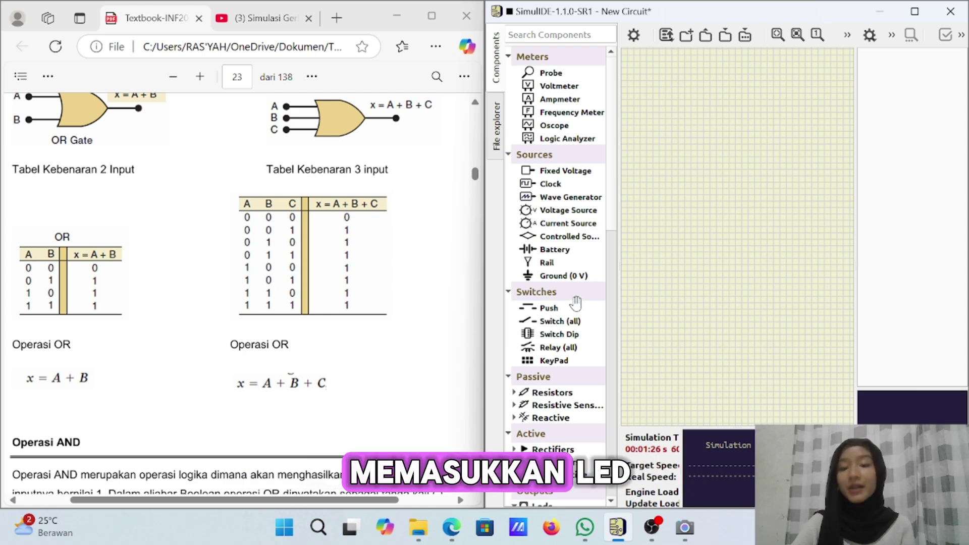
# Step: Place an LED on the circuit canvas as the output and an Or Gate to its left
pyautogui.scroll(-5, 576, 307)
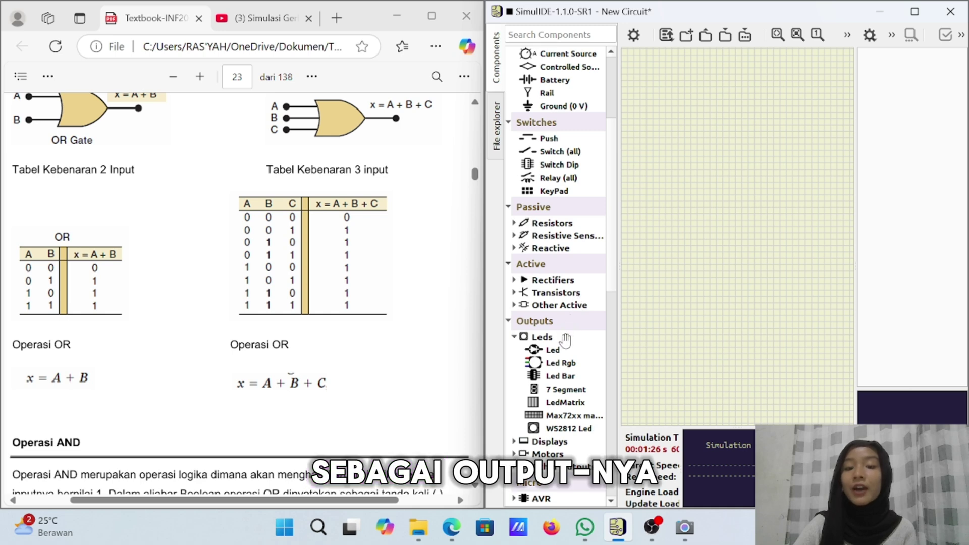
pyautogui.moveTo(567, 348); pyautogui.dragTo(797, 224)
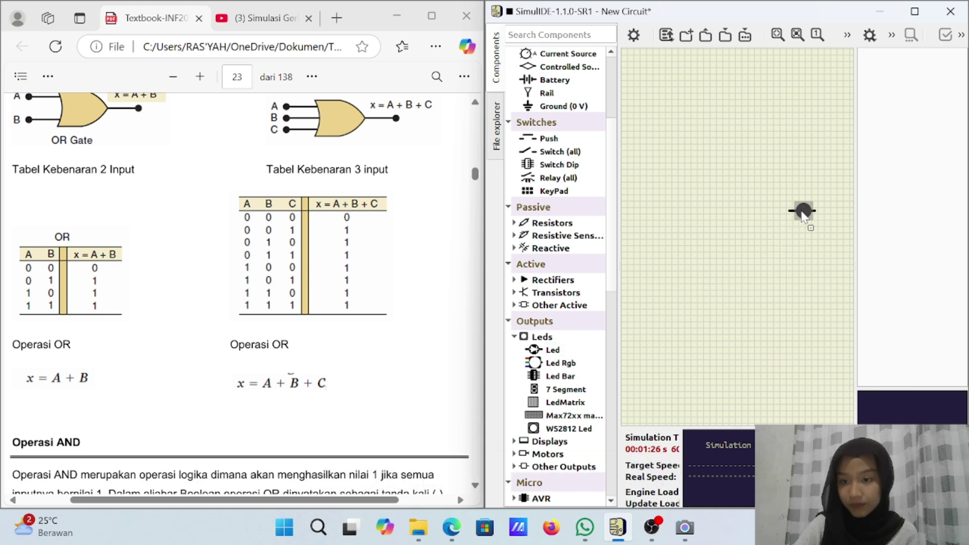
pyautogui.scroll(-6, 549, 275)
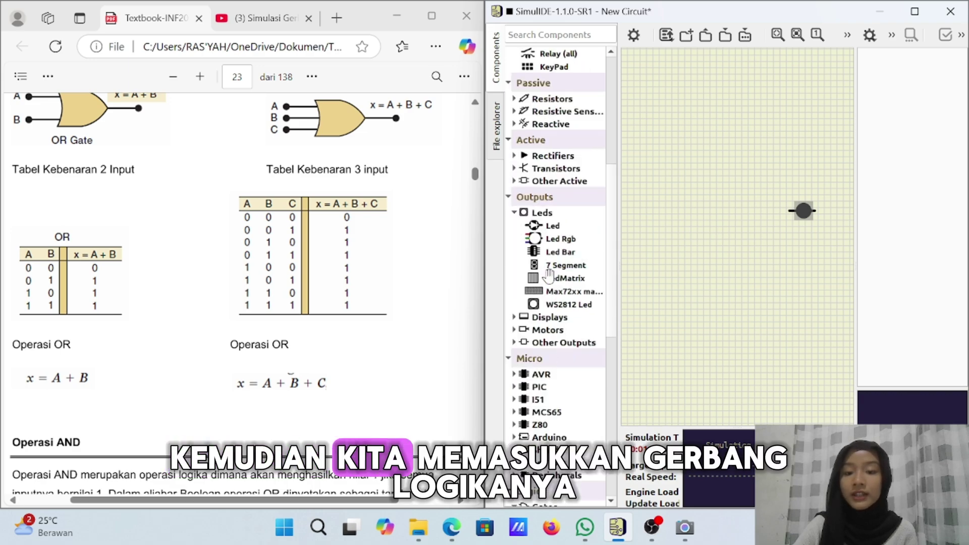
pyautogui.scroll(-1, 550, 275)
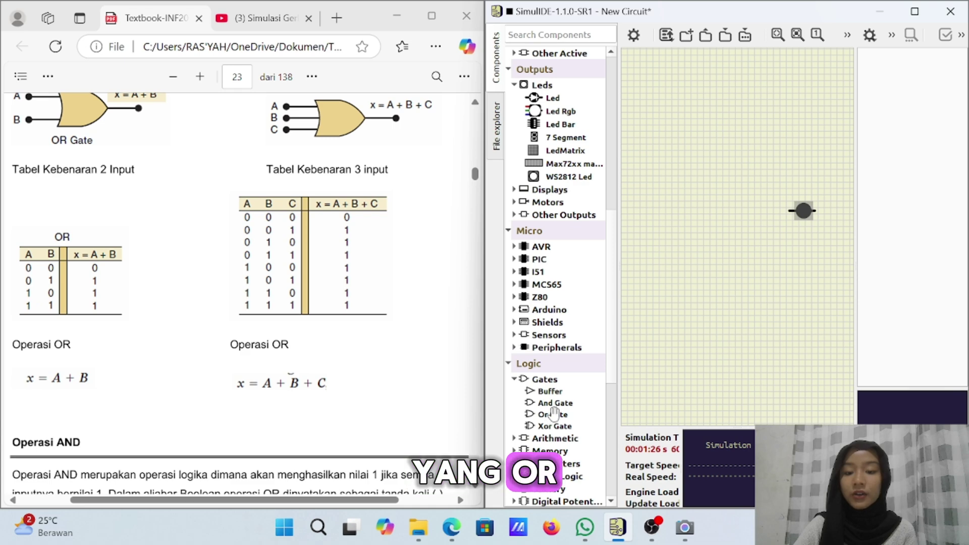
pyautogui.moveTo(552, 418); pyautogui.dragTo(737, 223)
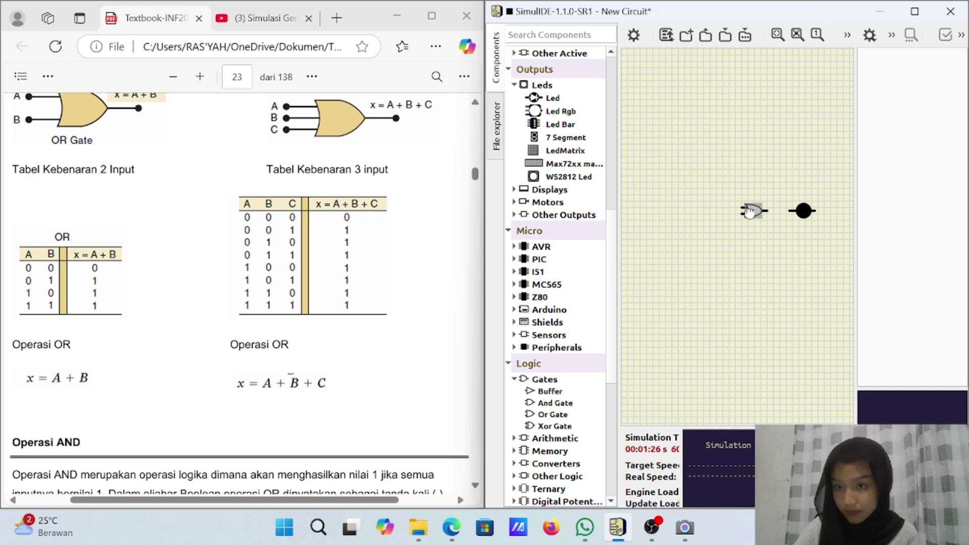
# Step: Place two Fixed Voltage sources, one above the other, left of the OR gate as its inputs
pyautogui.scroll(7, 528, 204)
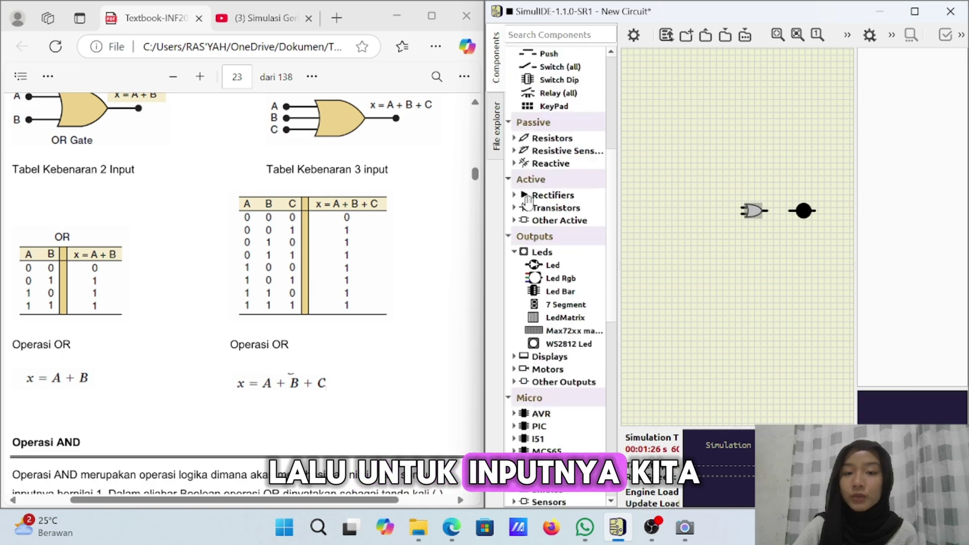
pyautogui.scroll(4, 527, 204)
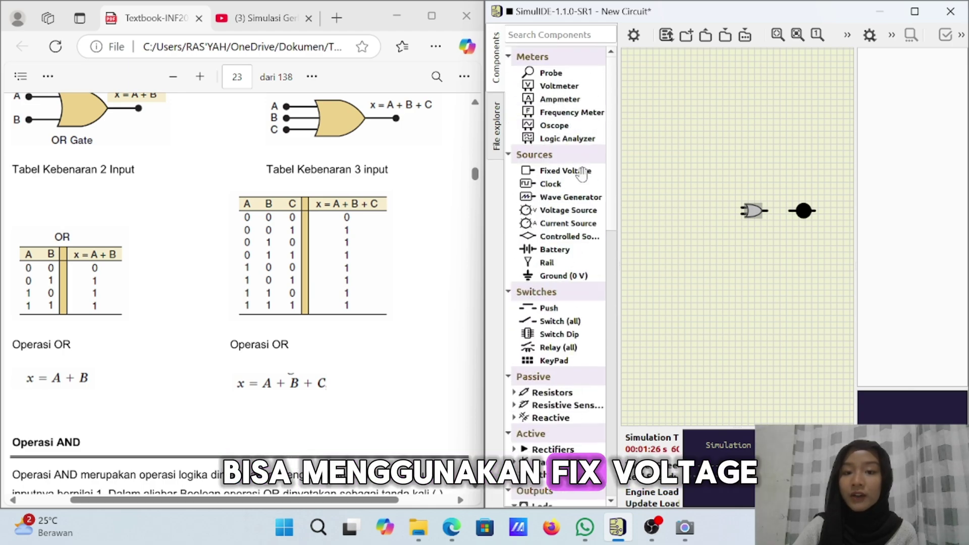
pyautogui.moveTo(578, 174); pyautogui.dragTo(698, 197)
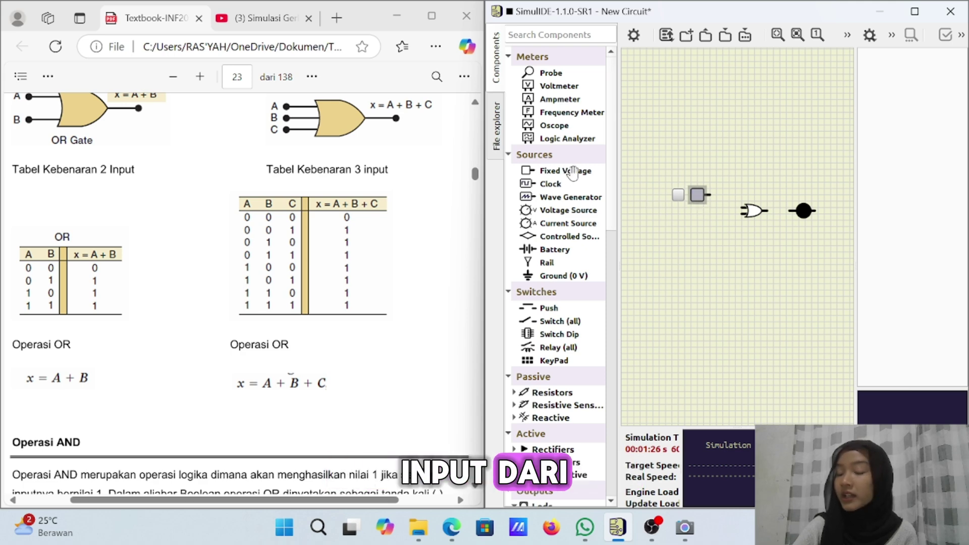
pyautogui.moveTo(615, 190); pyautogui.dragTo(702, 239)
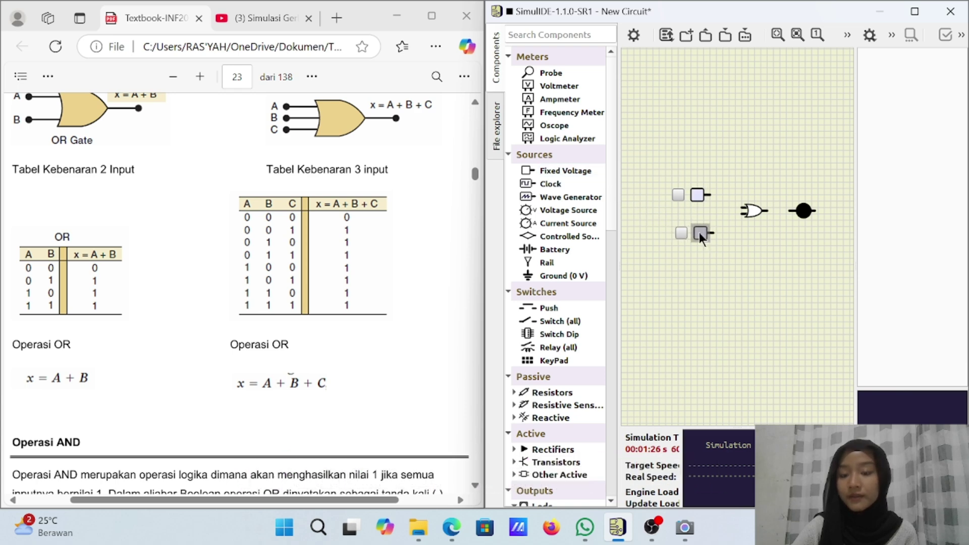
# Step: Wire the two fixed voltage sources to the OR gate's two inputs and the gate's output to the LED
pyautogui.click(710, 195)
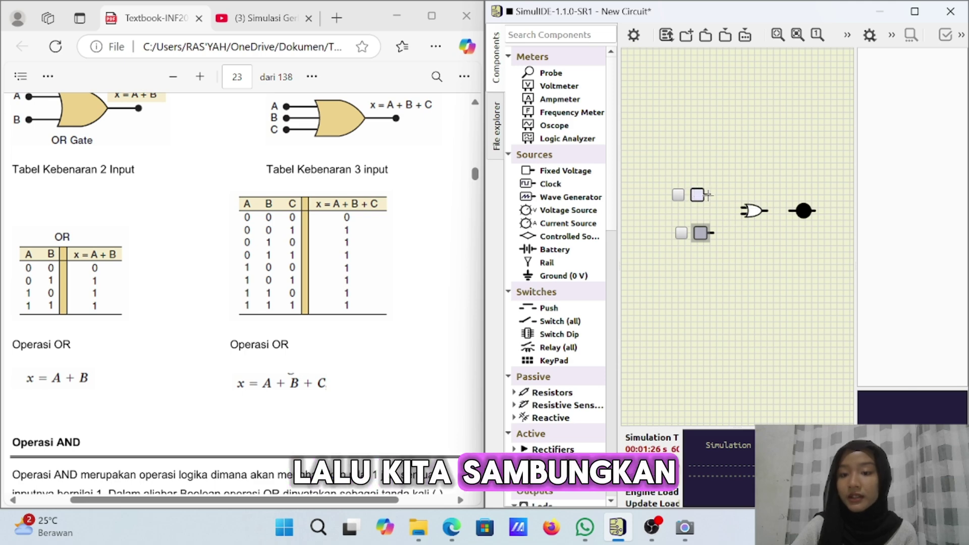
pyautogui.click(742, 216)
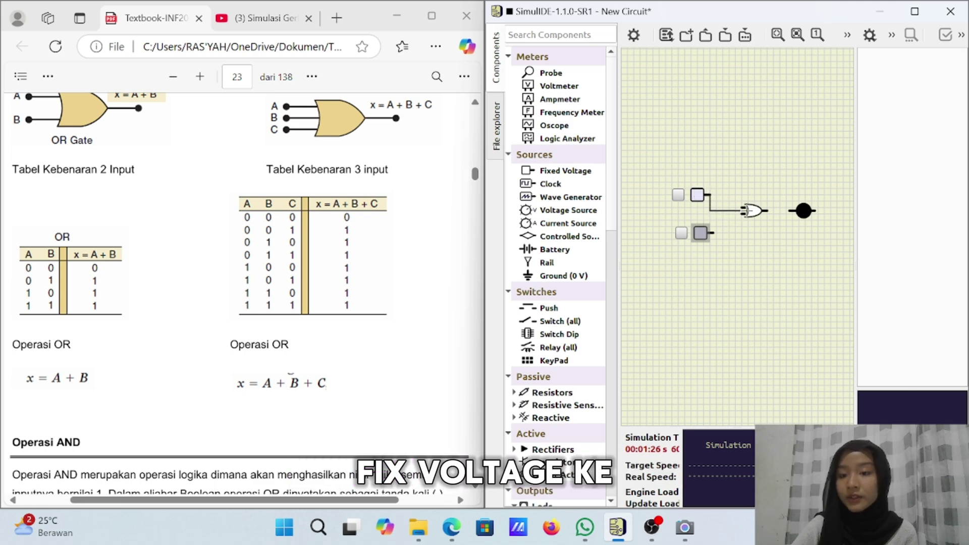
pyautogui.moveTo(744, 211); pyautogui.dragTo(748, 203)
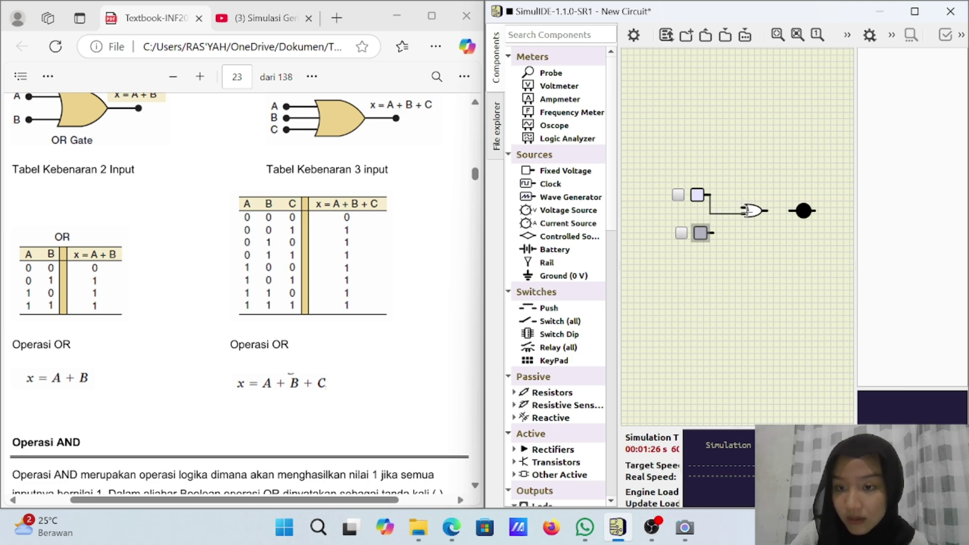
pyautogui.moveTo(746, 213); pyautogui.dragTo(746, 208)
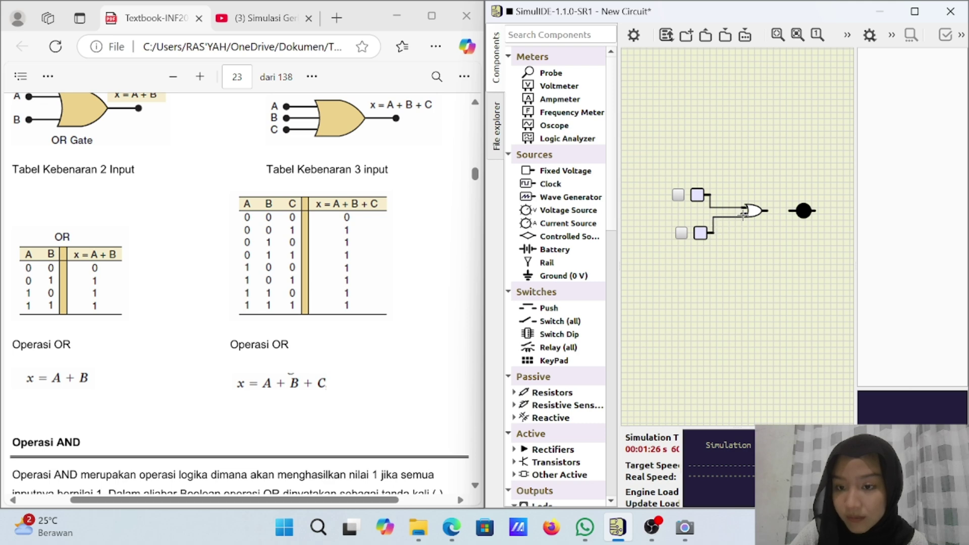
pyautogui.click(779, 211)
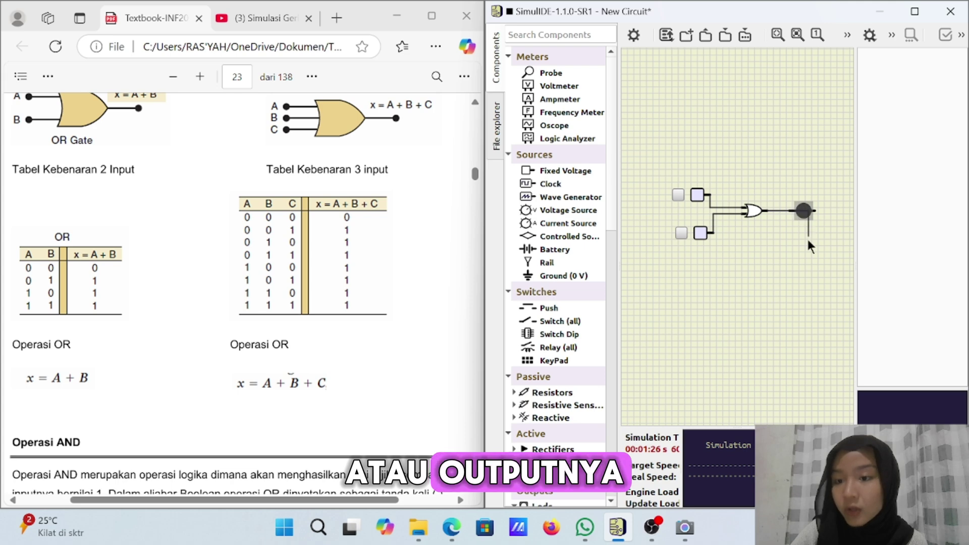
pyautogui.click(791, 211)
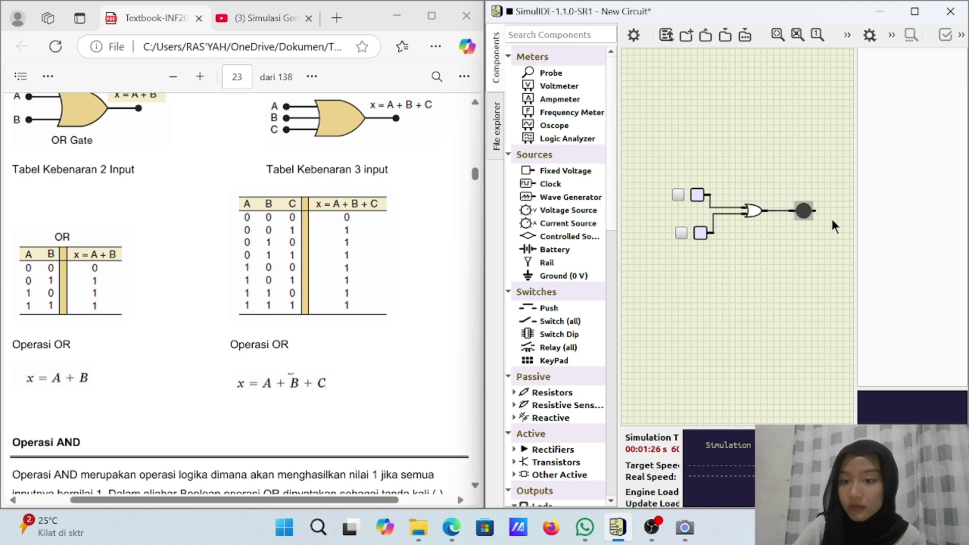
# Step: Set the LED's color to Purple and make it grounded
pyautogui.rightClick(801, 213)
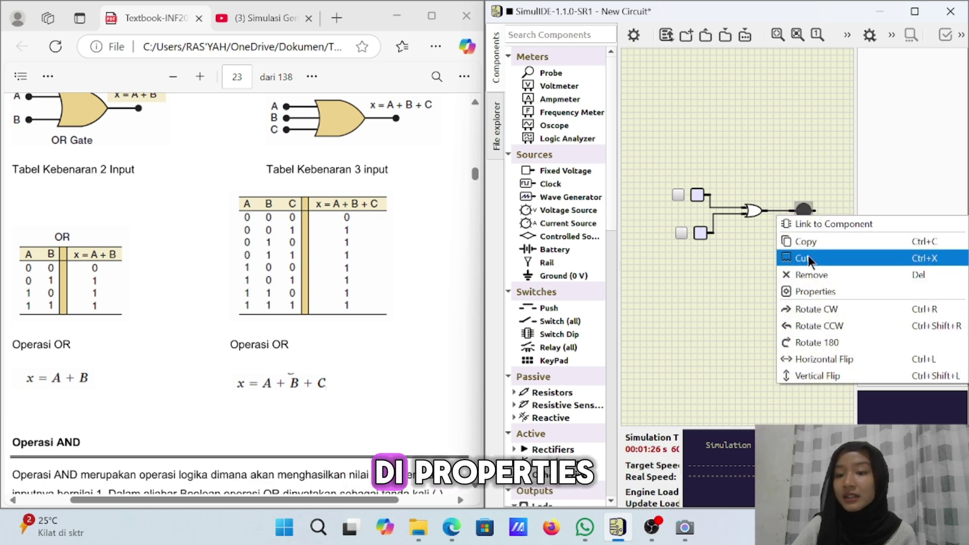
pyautogui.click(817, 290)
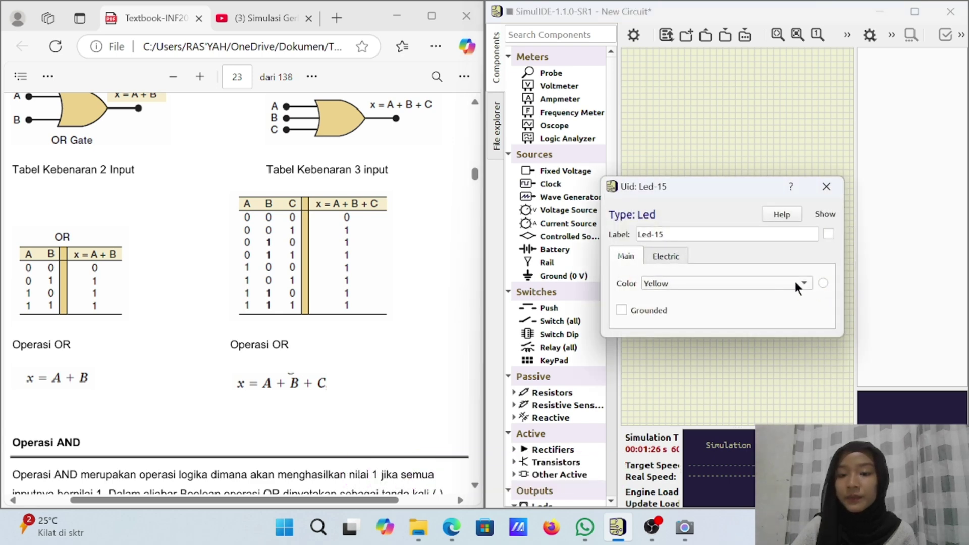
pyautogui.click(802, 278)
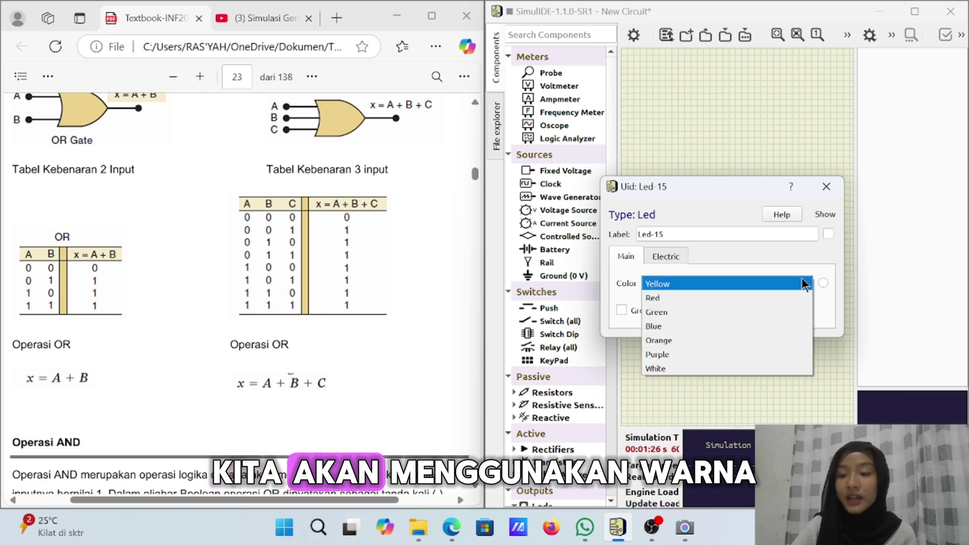
pyautogui.click(767, 349)
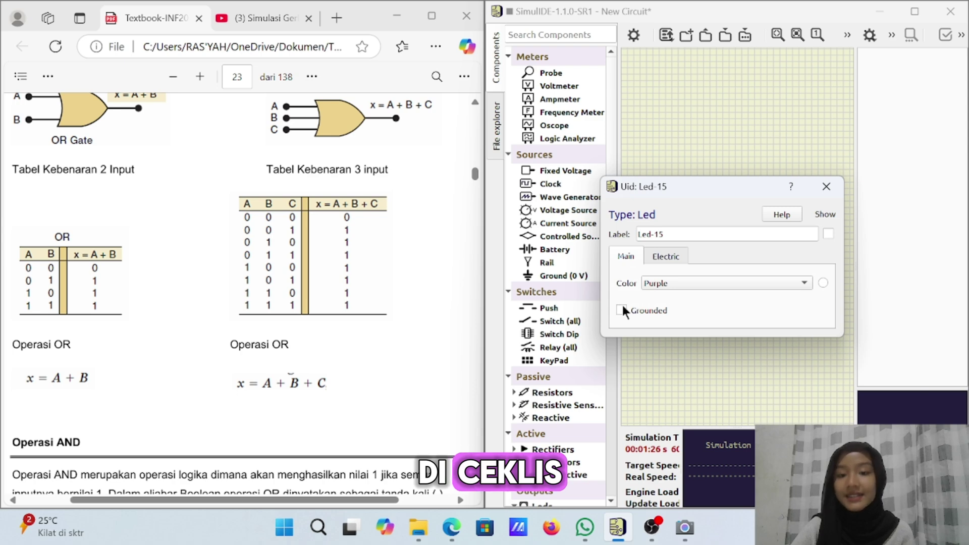
pyautogui.click(826, 186)
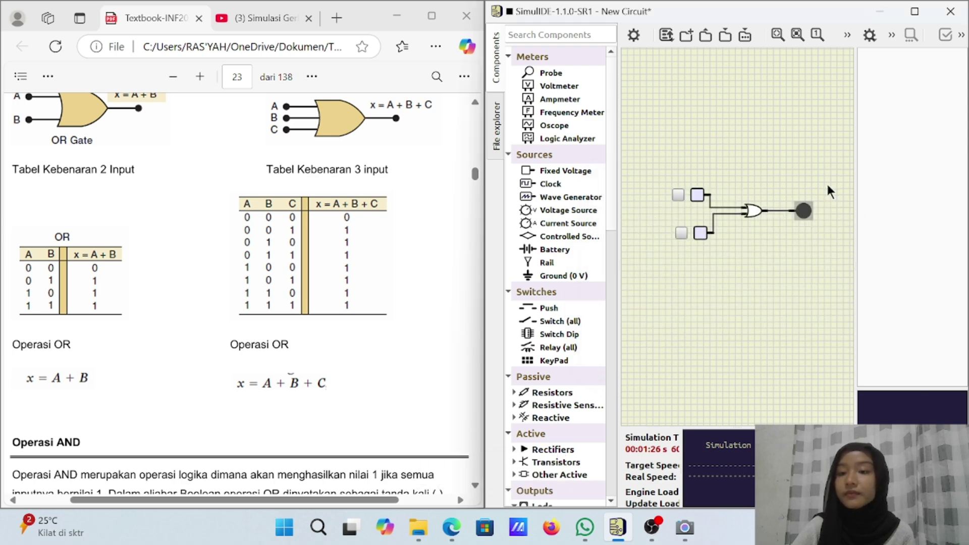
# Step: Check the voltage setting in the properties of the upper and lower fixed voltage sources
pyautogui.rightClick(698, 199)
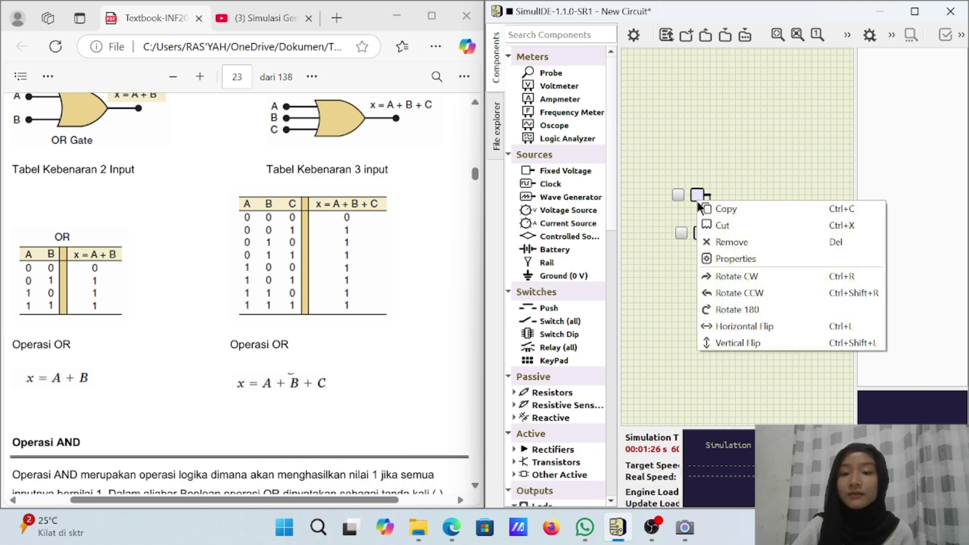
pyautogui.click(753, 259)
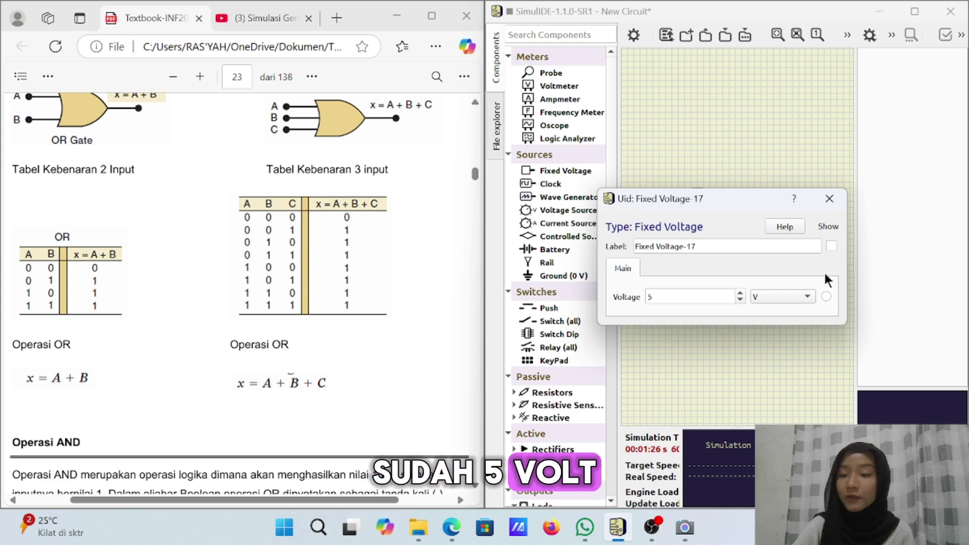
pyautogui.click(830, 198)
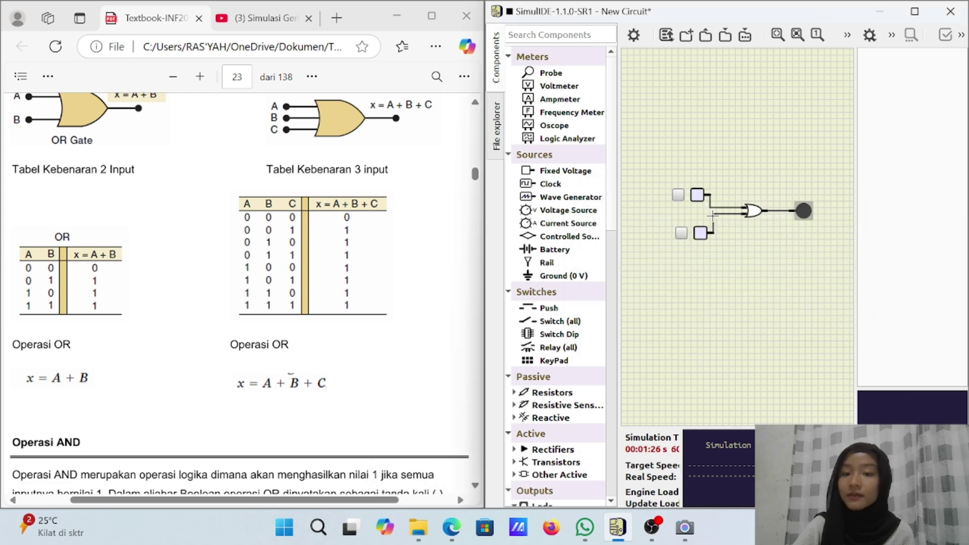
pyautogui.rightClick(683, 231)
pyautogui.click(732, 215)
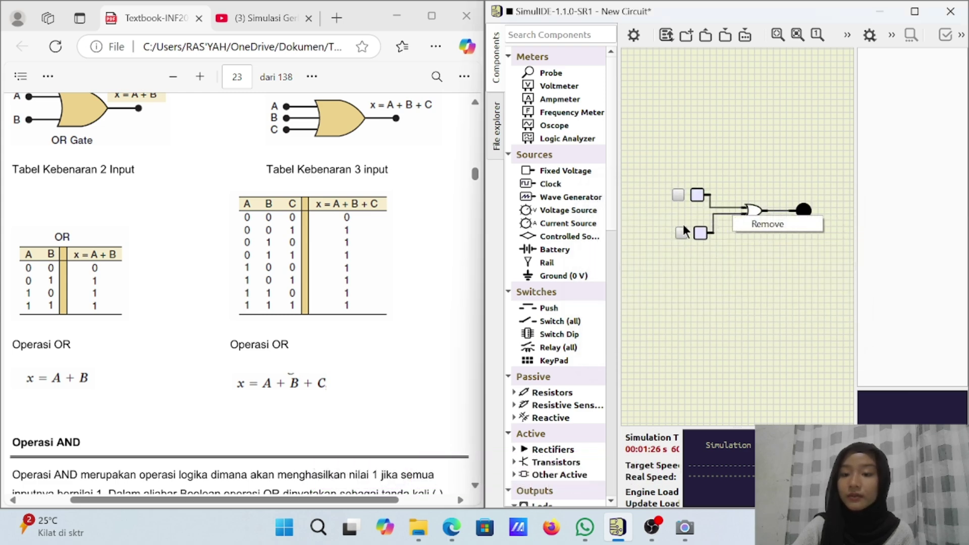
pyautogui.rightClick(696, 227)
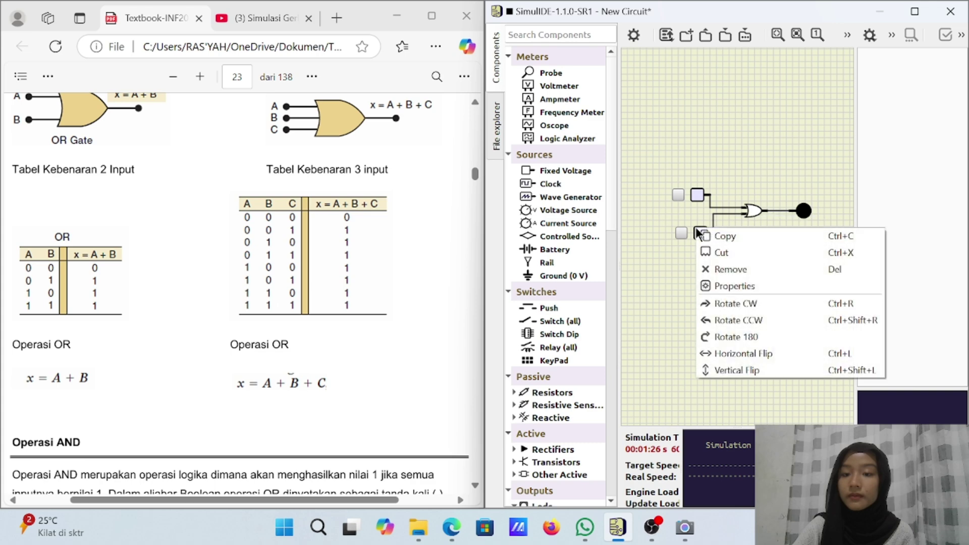
pyautogui.click(798, 281)
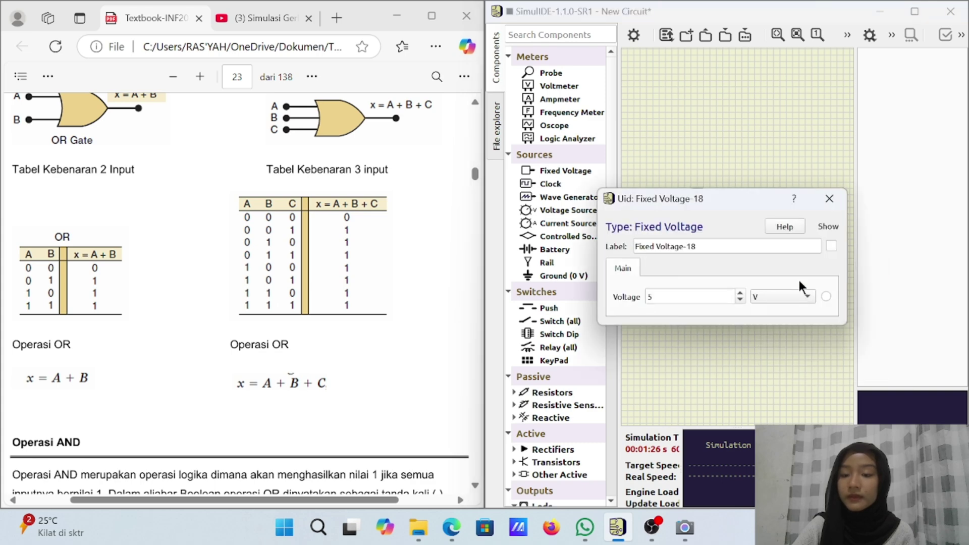
pyautogui.click(828, 201)
# Step: Start the simulation and switch on the lower fixed voltage source
pyautogui.click(847, 36)
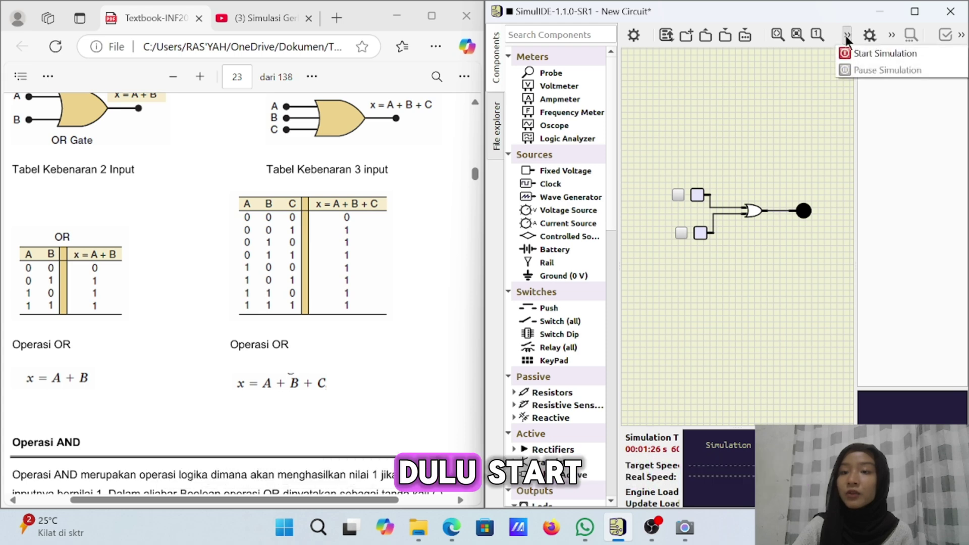
pyautogui.click(860, 48)
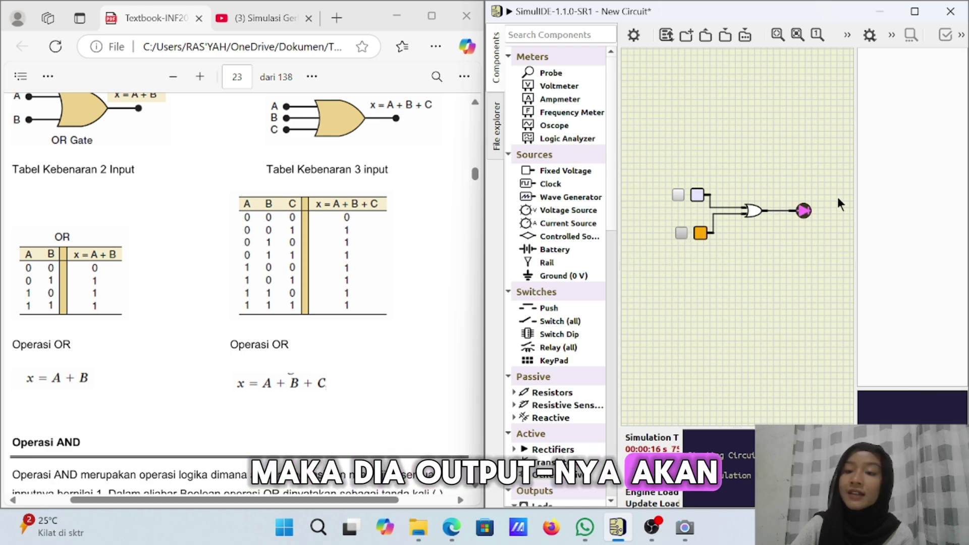
# Step: Compare the running circuit with the textbook's OR definition and truth tables, continuing to the Operasi AND section
pyautogui.scroll(3, 284, 256)
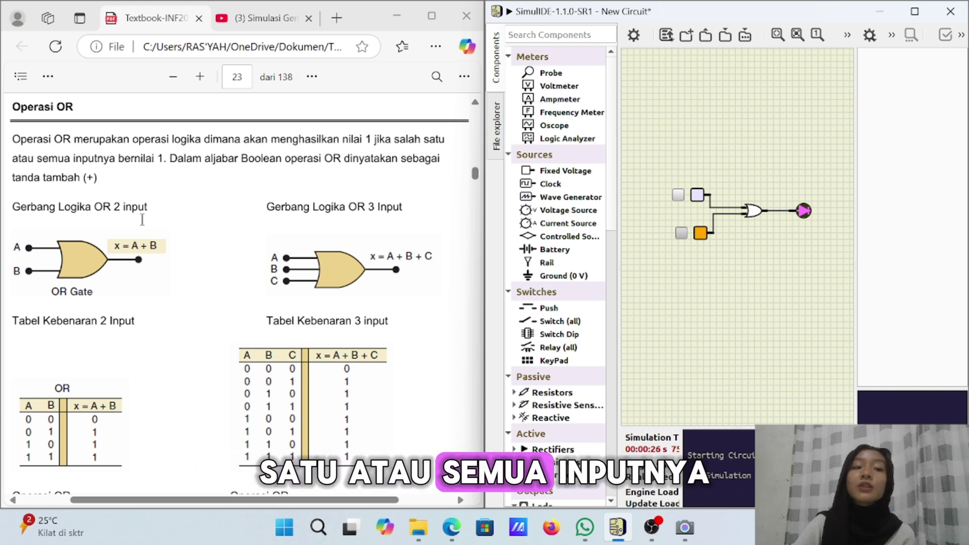
pyautogui.scroll(-2, 729, 230)
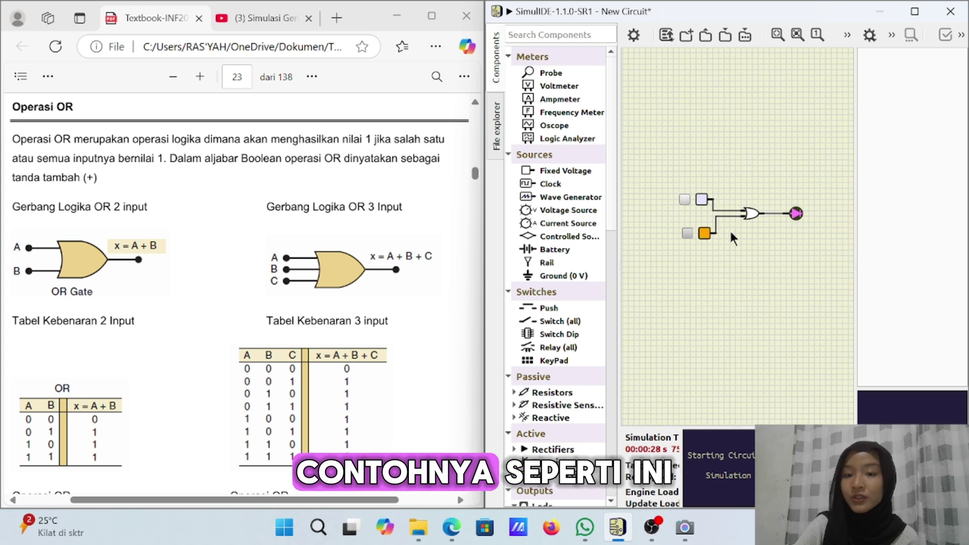
pyautogui.scroll(-6, 325, 307)
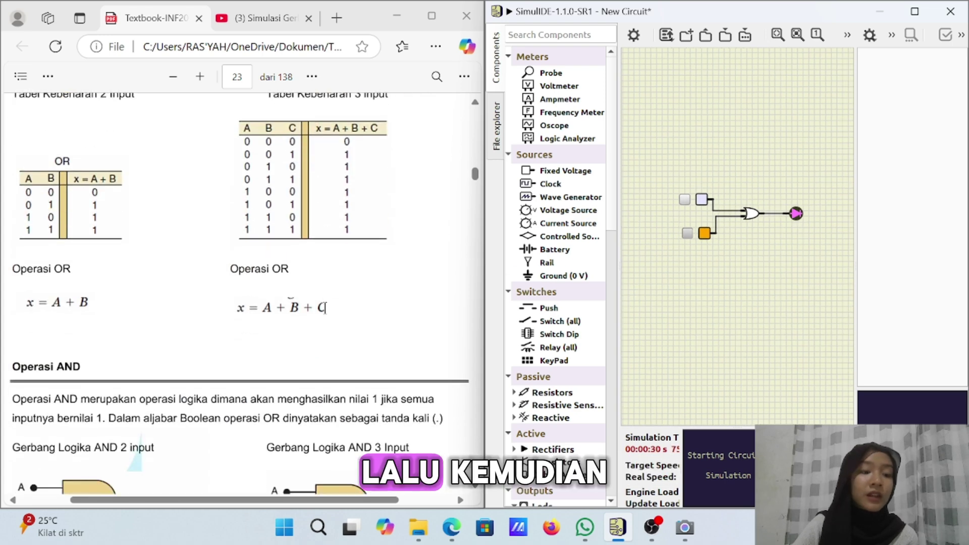
# Step: Switch on the upper fixed voltage source of the OR circuit as well and stop the simulation
pyautogui.scroll(2, 325, 307)
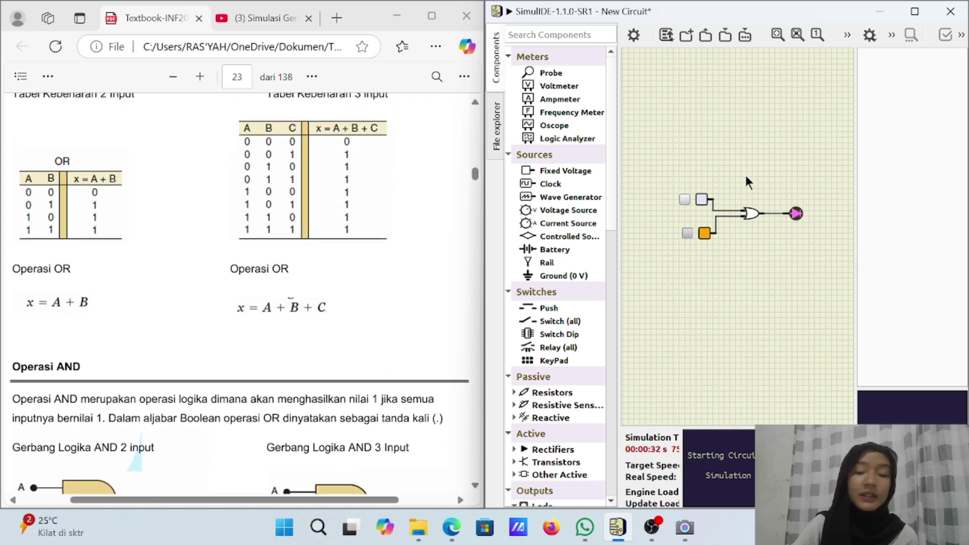
pyautogui.click(686, 234)
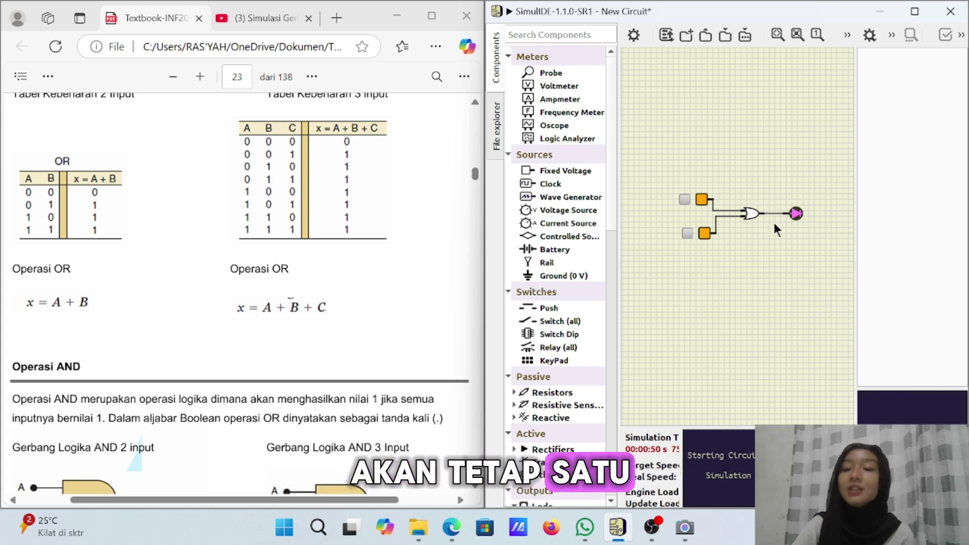
pyautogui.click(850, 37)
pyautogui.click(859, 50)
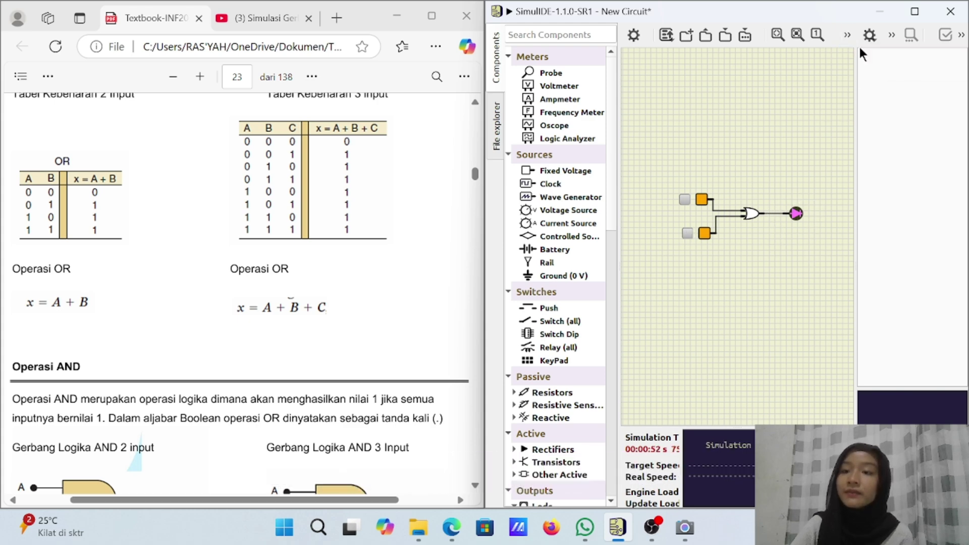
# Step: Examine the textbook's Operasi AND section, including its gate symbols and the truth tables for two and three inputs
pyautogui.scroll(2, 417, 276)
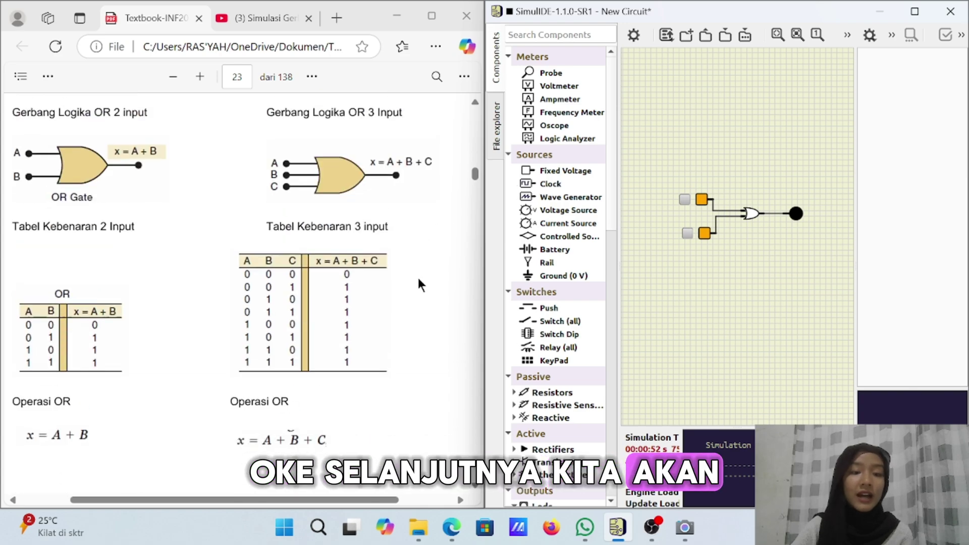
pyautogui.scroll(-3, 417, 276)
pyautogui.scroll(-4, 419, 280)
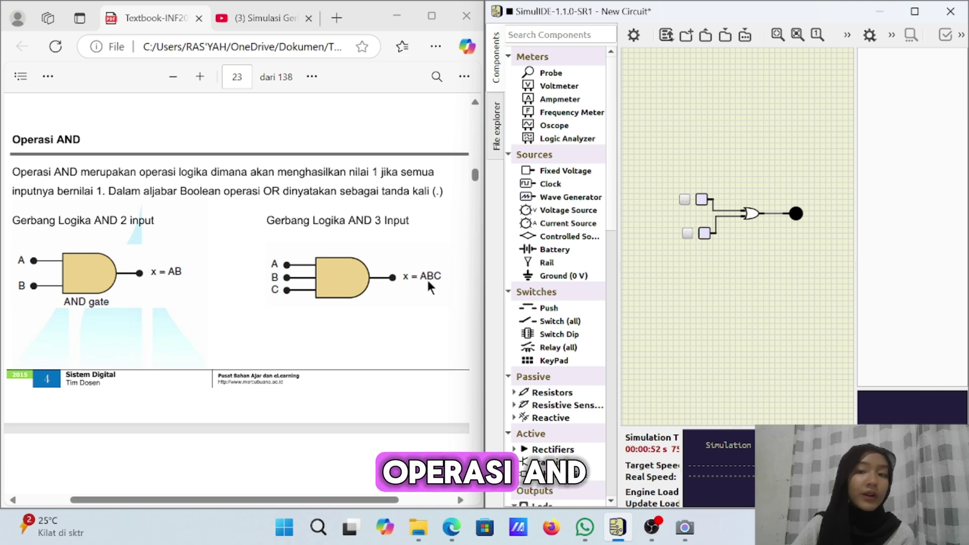
pyautogui.click(773, 39)
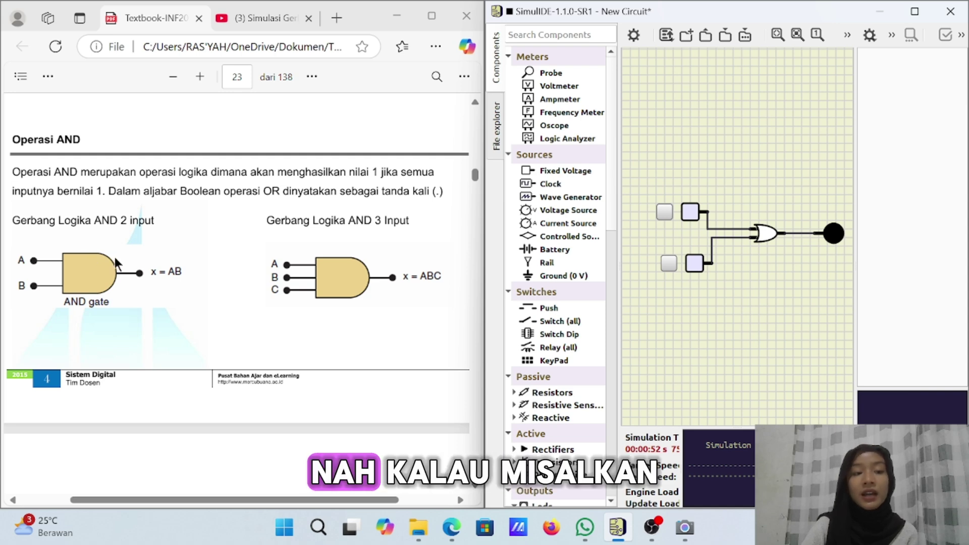
pyautogui.scroll(-5, 151, 244)
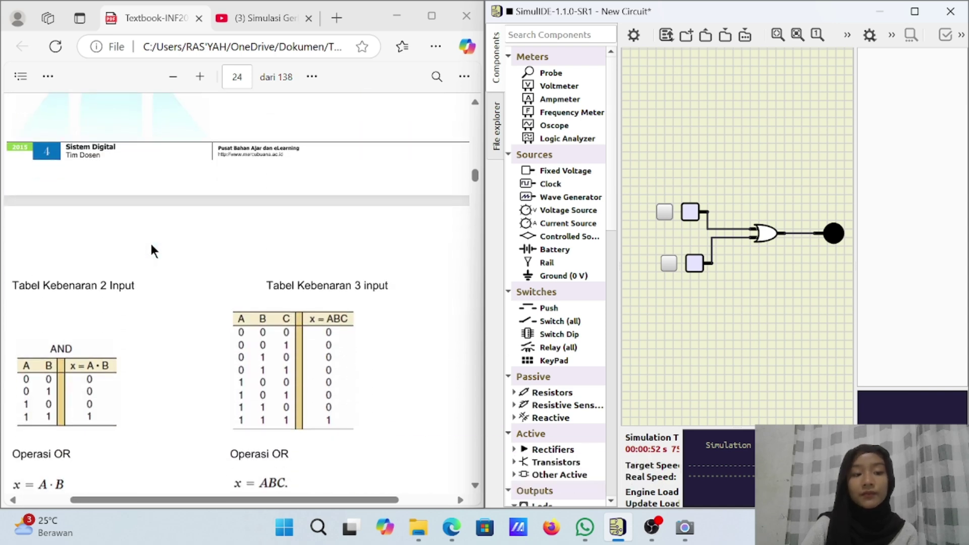
pyautogui.scroll(-2, 151, 247)
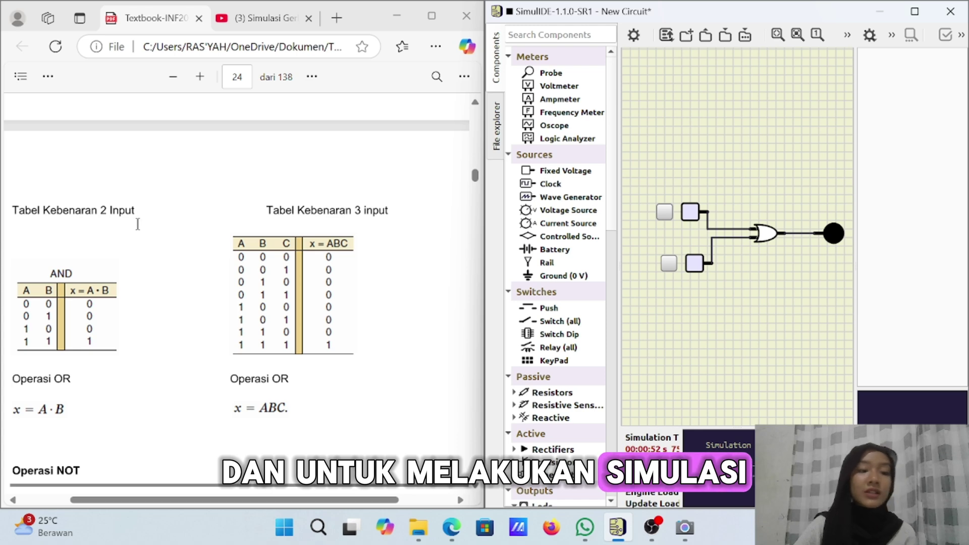
# Step: Remove the OR gate from the circuit and place an And Gate between the fixed voltage sources and the LED
pyautogui.rightClick(763, 241)
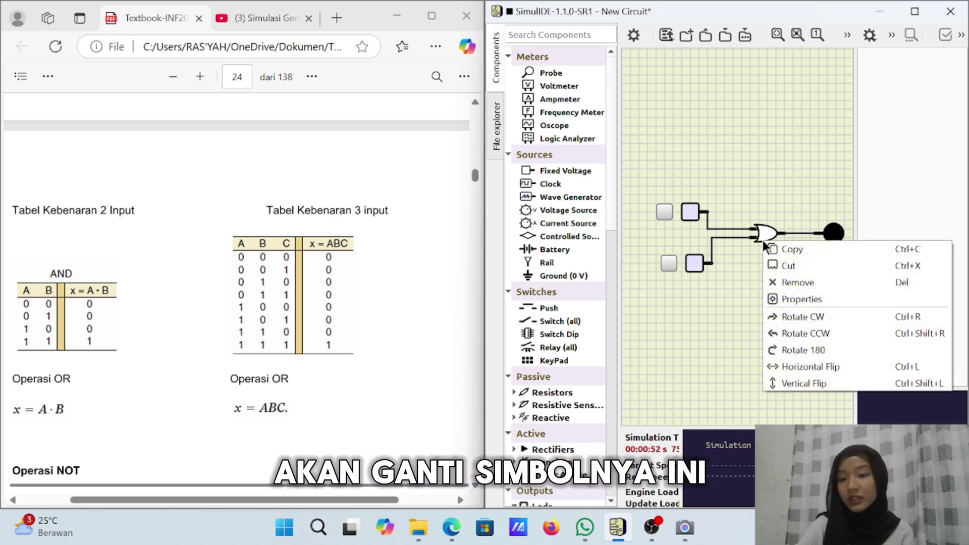
pyautogui.click(787, 282)
pyautogui.scroll(-6, 583, 312)
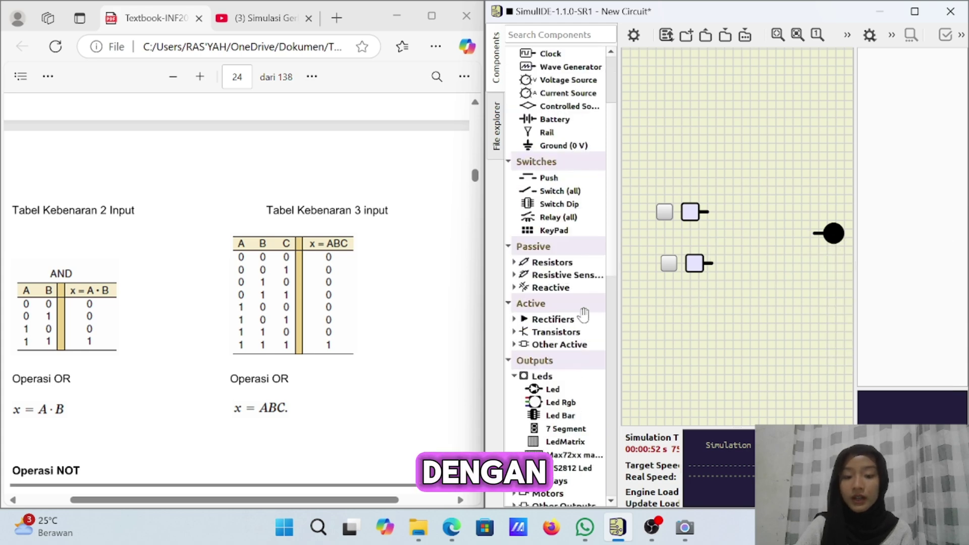
pyautogui.scroll(-3, 583, 315)
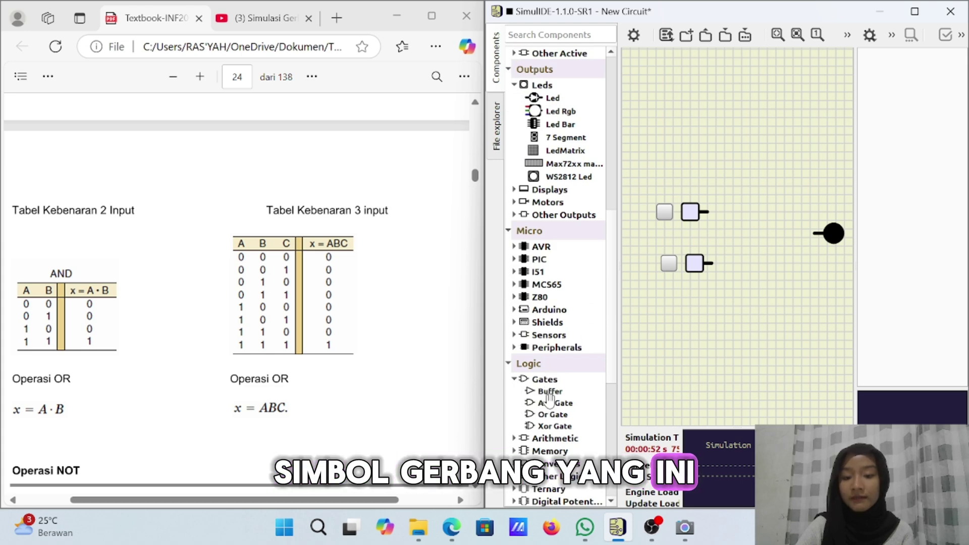
pyautogui.moveTo(601, 393); pyautogui.dragTo(761, 237)
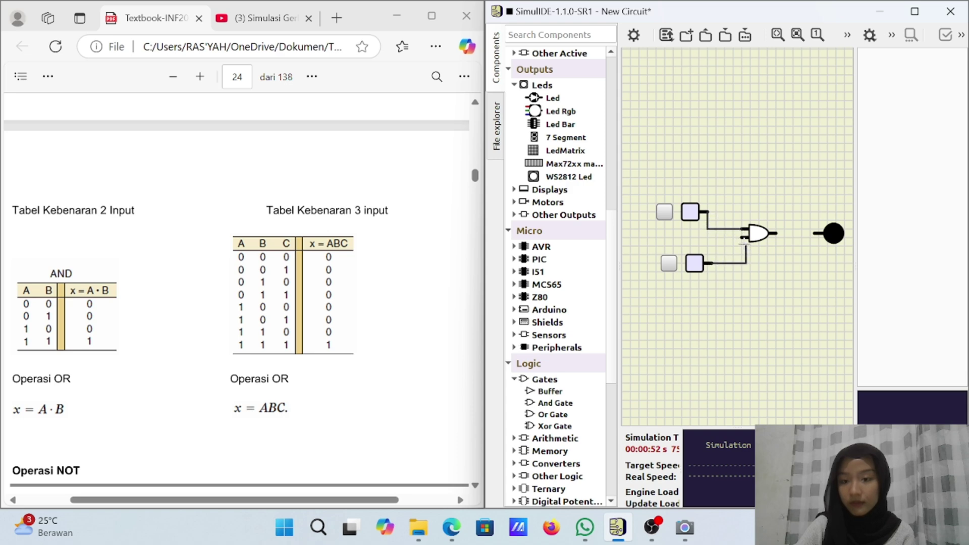
# Step: Wire both fixed voltage sources to the AND gate's inputs and its output to the LED
pyautogui.click(745, 235)
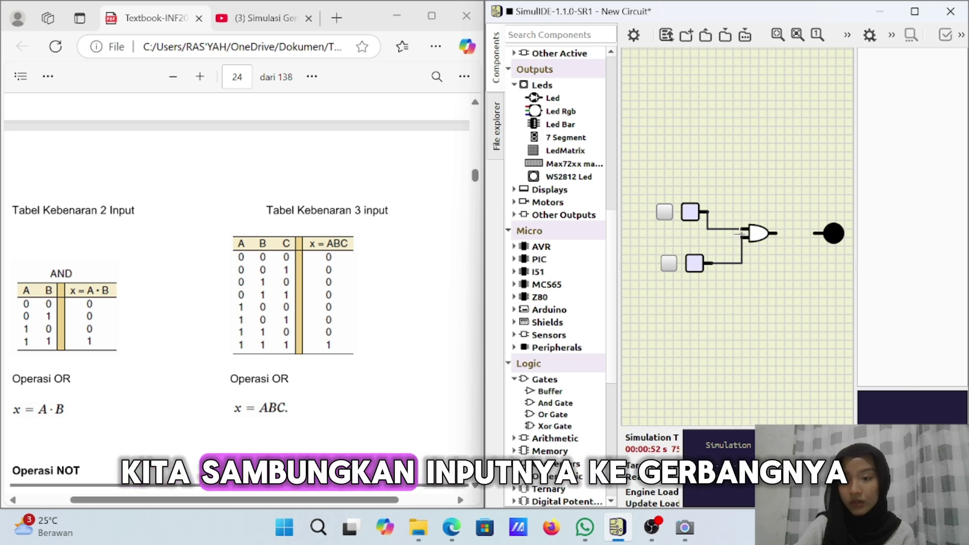
pyautogui.click(780, 233)
pyautogui.click(817, 234)
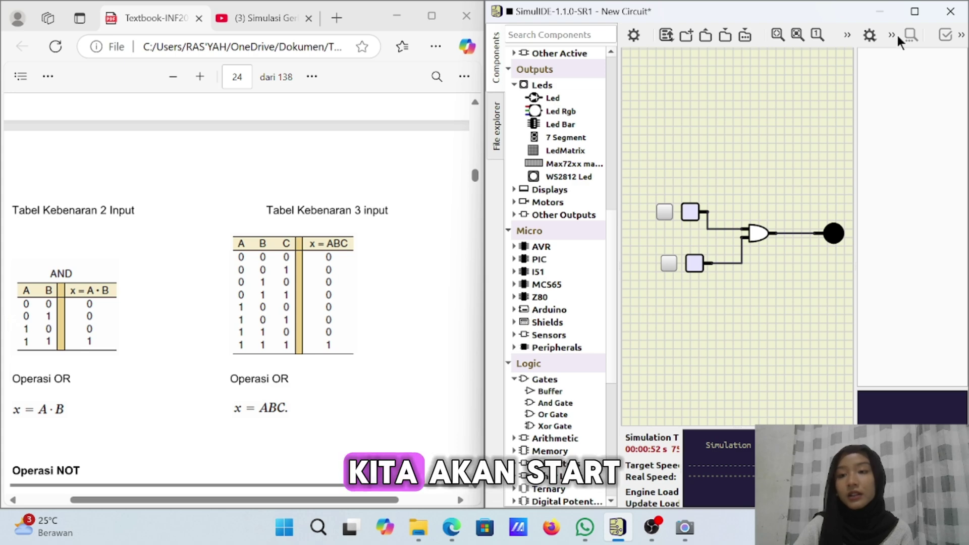
# Step: Start the simulation and switch on both fixed voltage sources, checking the AND gate against the textbook's definition and truth table
pyautogui.click(847, 36)
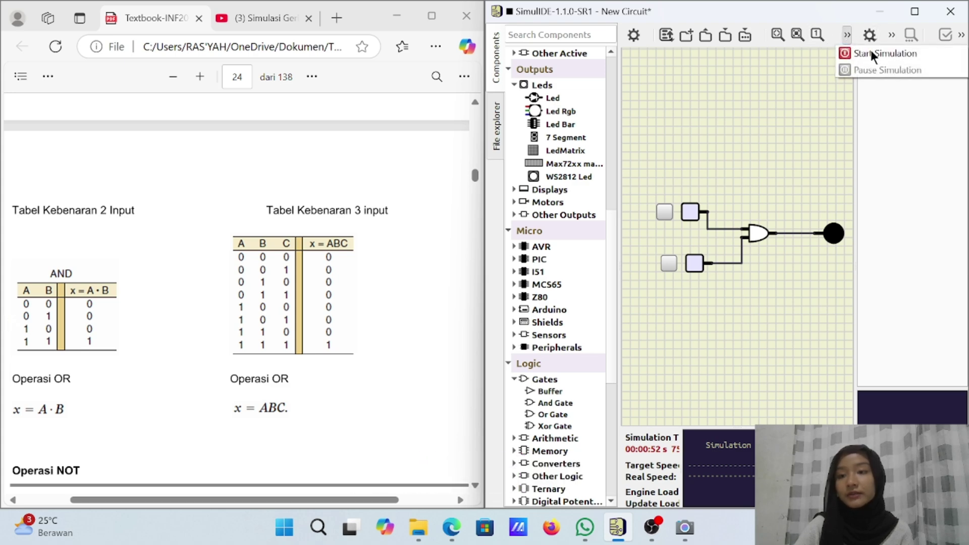
pyautogui.click(875, 52)
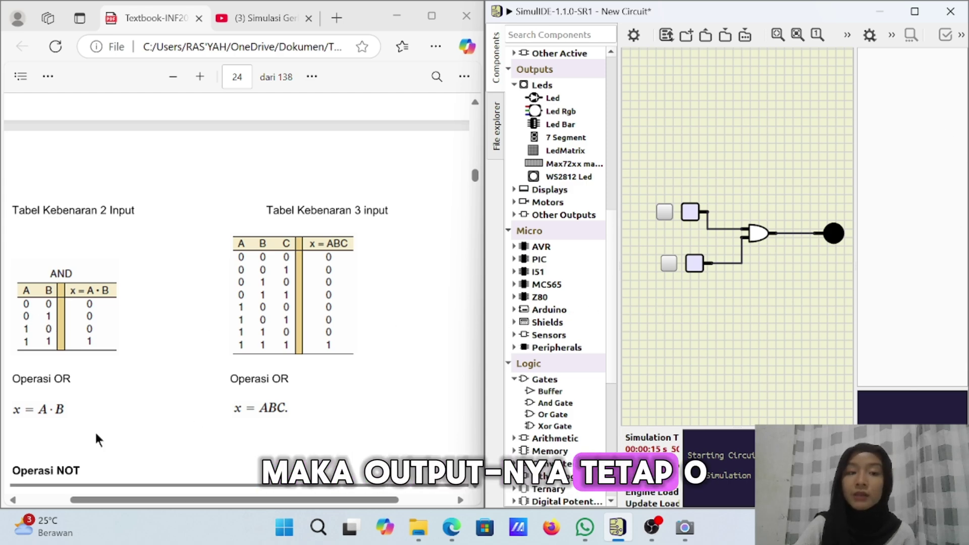
pyautogui.scroll(7, 173, 232)
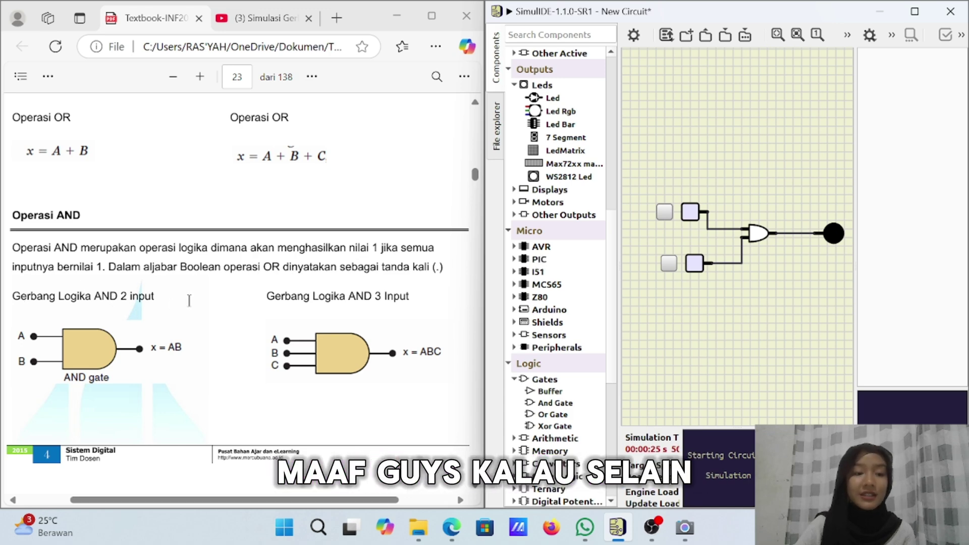
pyautogui.scroll(-4, 189, 301)
pyautogui.scroll(-3, 189, 301)
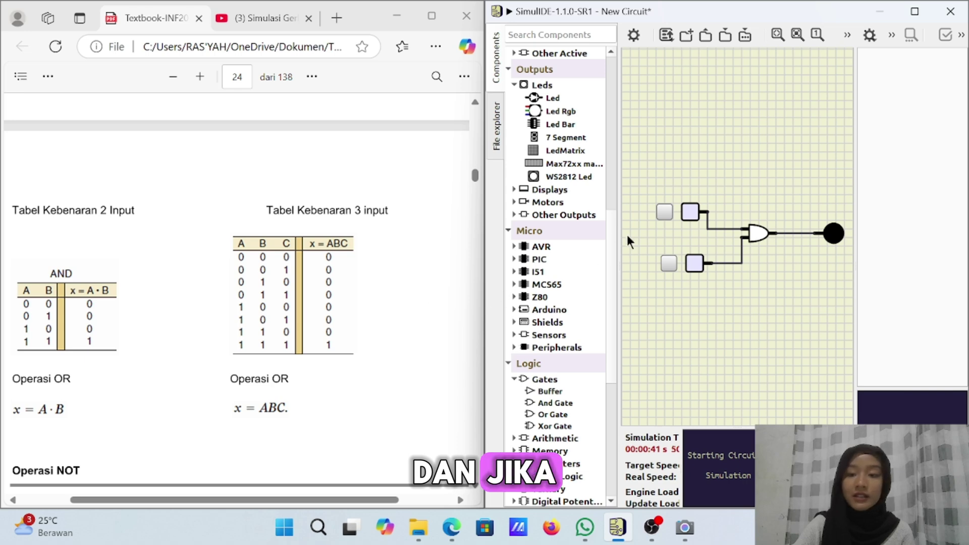
pyautogui.click(664, 213)
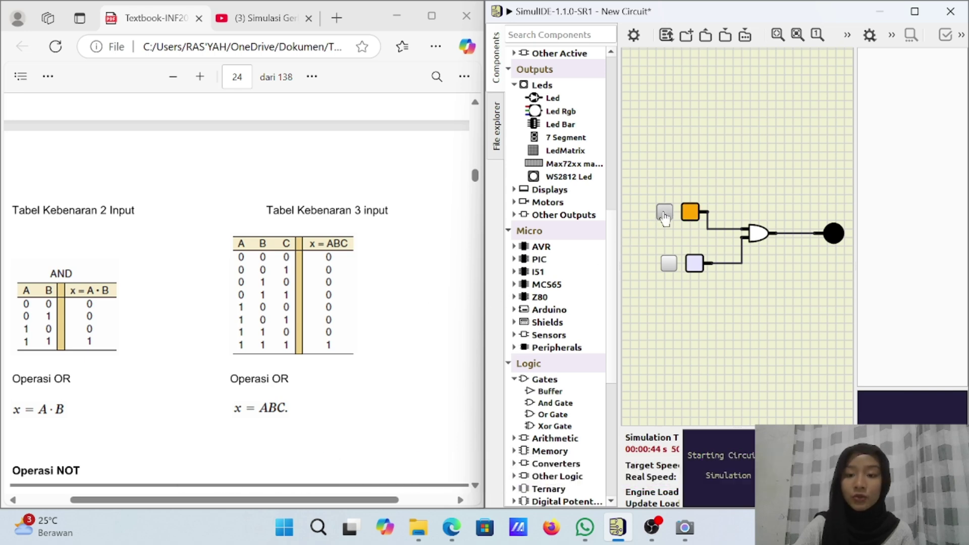
pyautogui.click(669, 263)
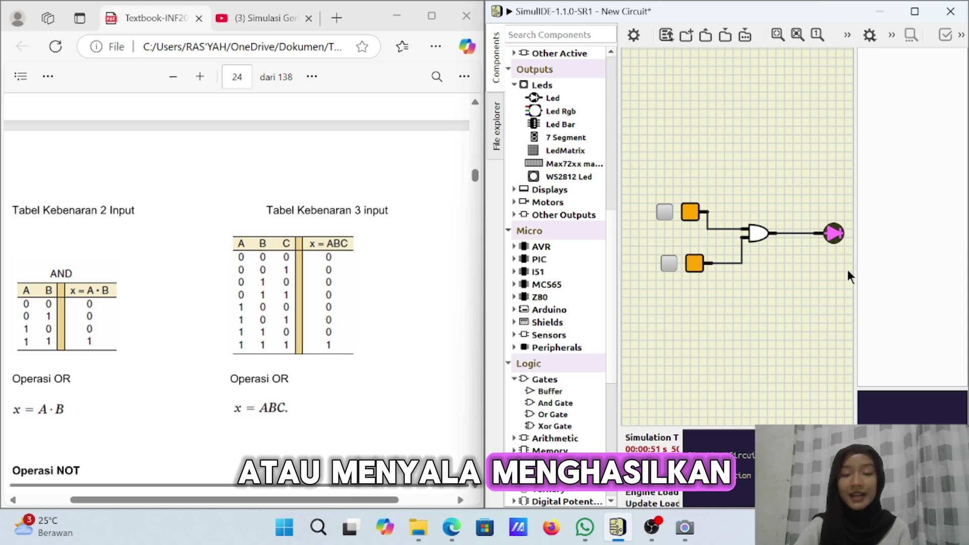
# Step: Switch off both fixed voltage sources and stop the AND gate simulation
pyautogui.click(665, 212)
pyautogui.click(869, 35)
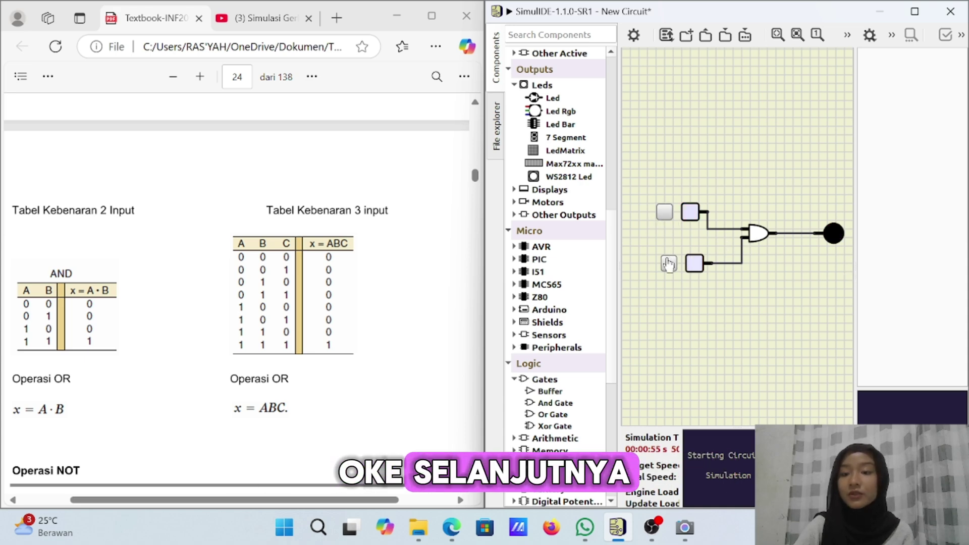
pyautogui.click(846, 35)
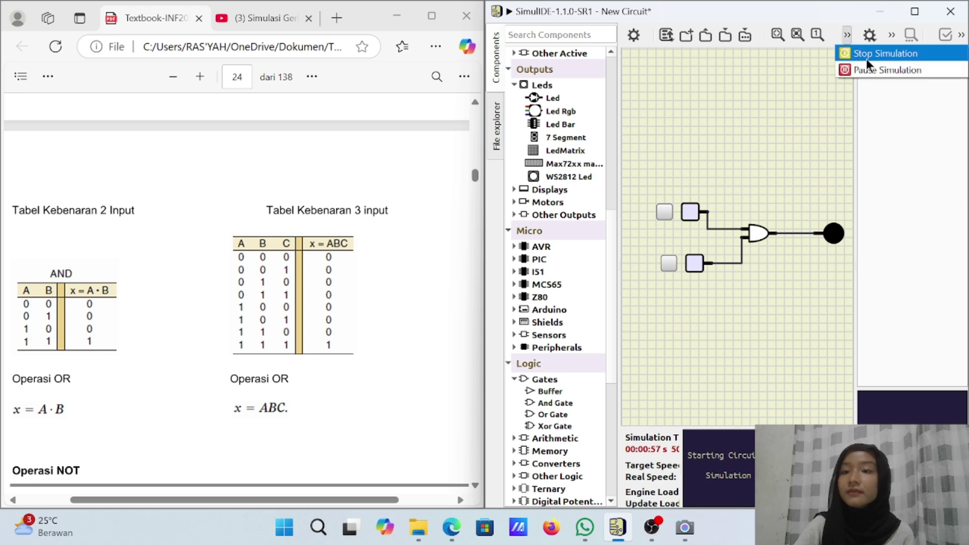
pyautogui.click(867, 57)
# Step: Examine the textbook's Operasi NOT section with its description, gate symbol and truth table
pyautogui.scroll(-6, 320, 246)
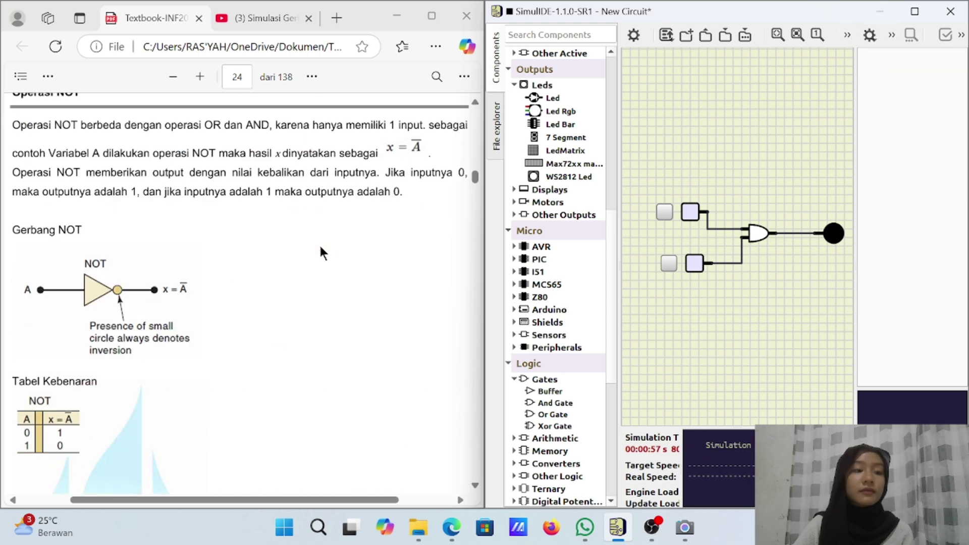
pyautogui.scroll(2, 320, 246)
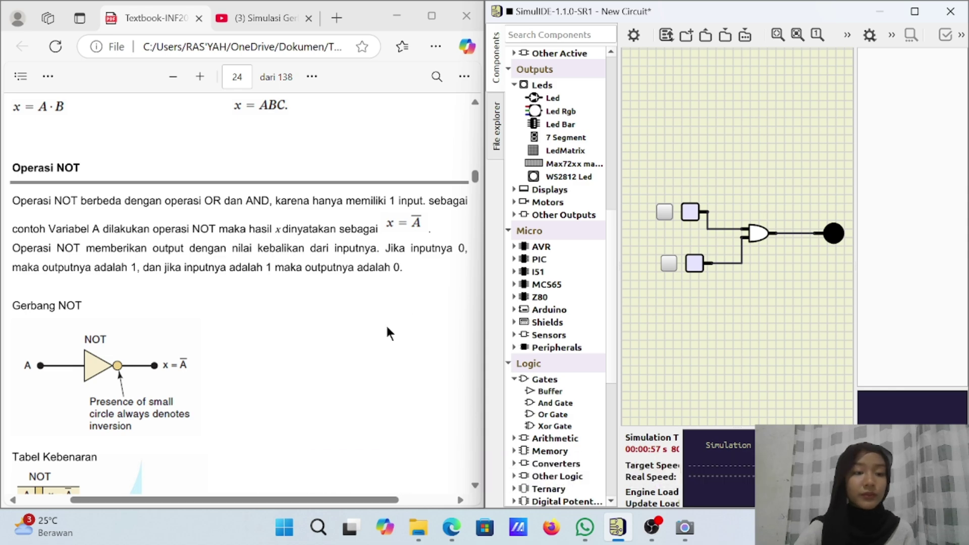
pyautogui.scroll(-3, 386, 334)
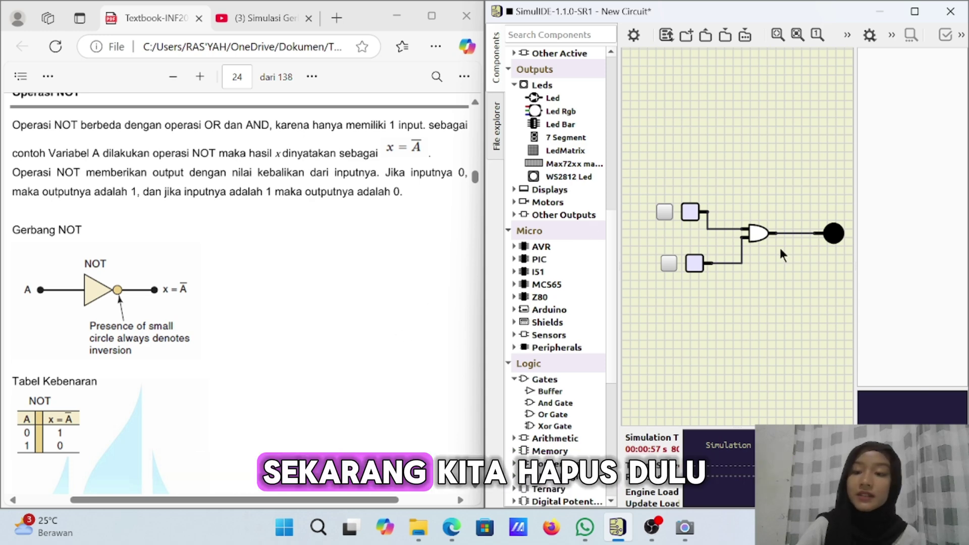
# Step: Replace the AND gate with a Buffer in front of the LED and an Or Gate between the sources and the Buffer
pyautogui.rightClick(755, 236)
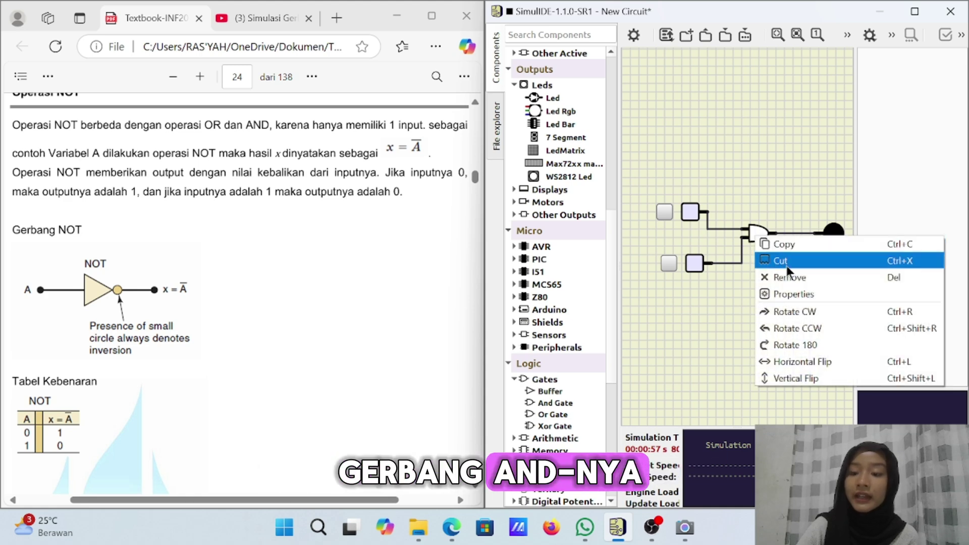
pyautogui.click(791, 277)
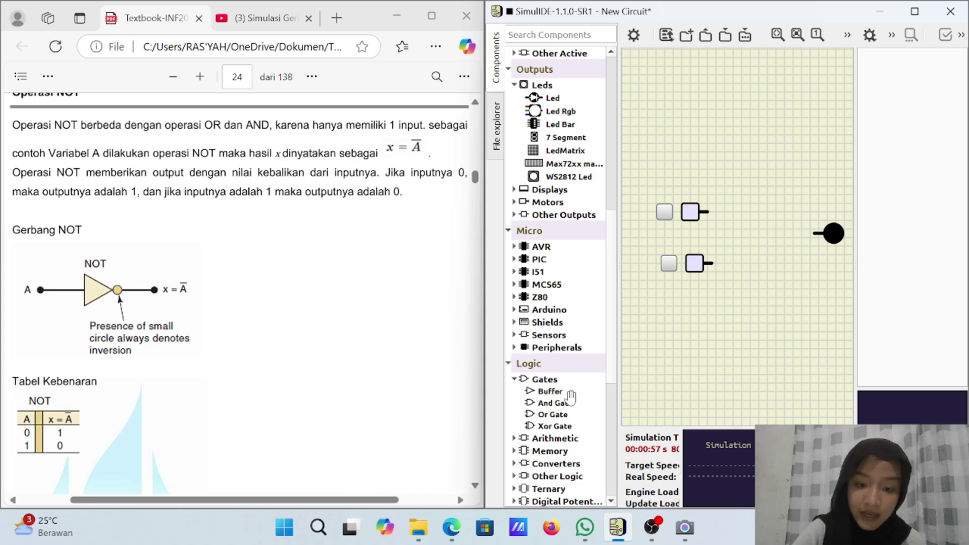
pyautogui.moveTo(542, 392); pyautogui.dragTo(784, 232)
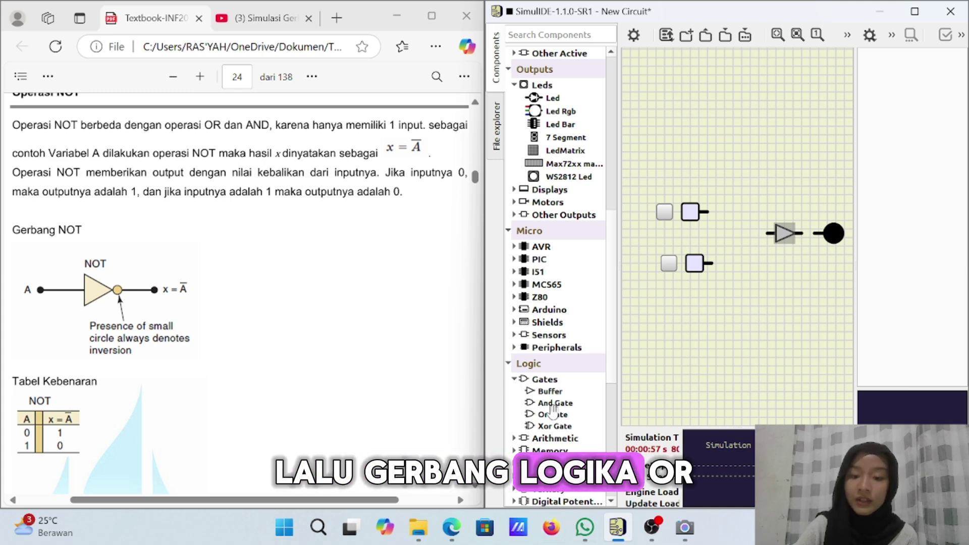
pyautogui.moveTo(554, 413); pyautogui.dragTo(676, 342)
pyautogui.moveTo(705, 288); pyautogui.dragTo(737, 238)
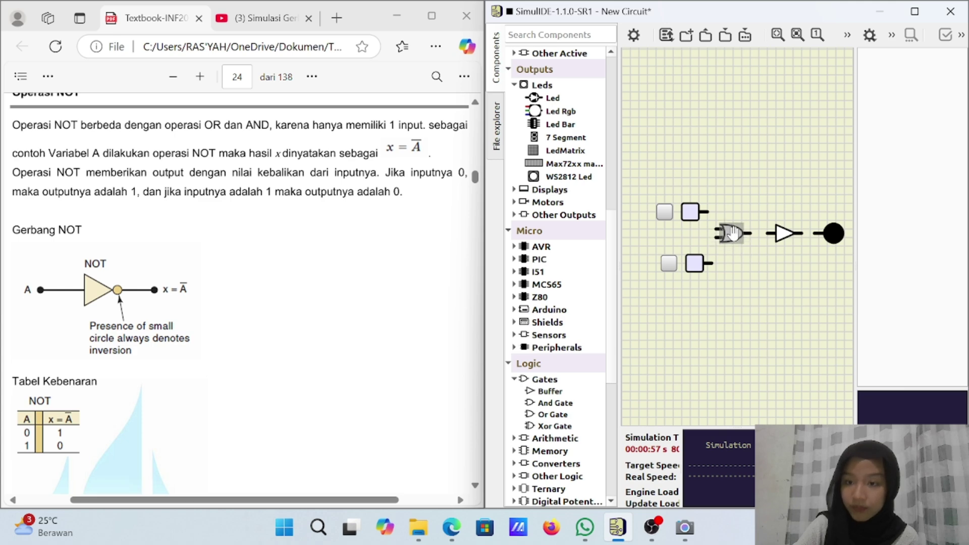
# Step: Turn the Buffer into a NOT gate by enabling Invert Outputs in its properties
pyautogui.rightClick(784, 232)
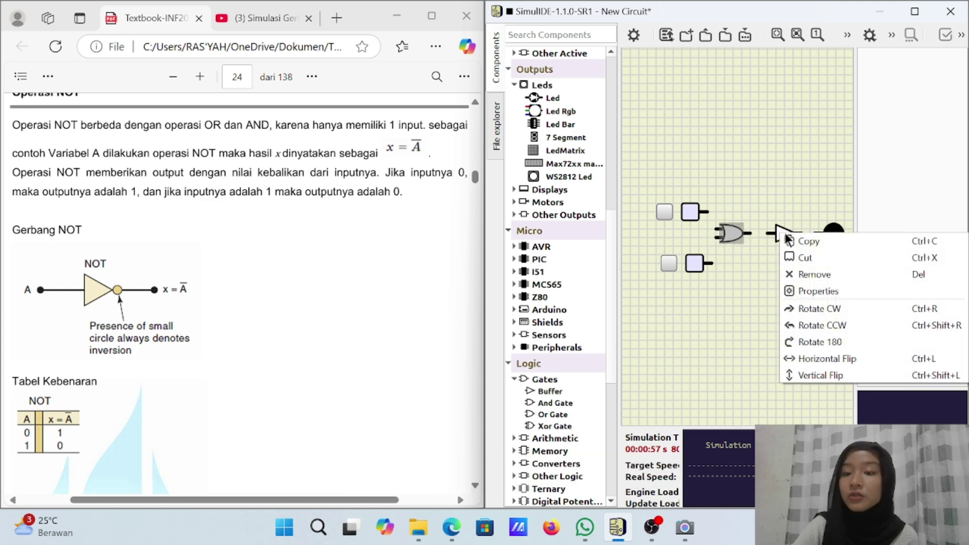
pyautogui.click(818, 293)
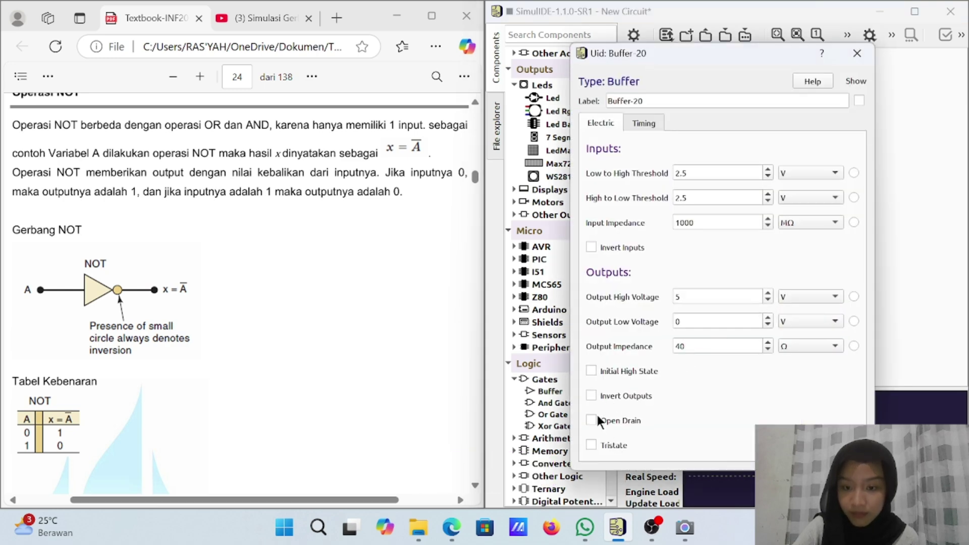
pyautogui.click(593, 393)
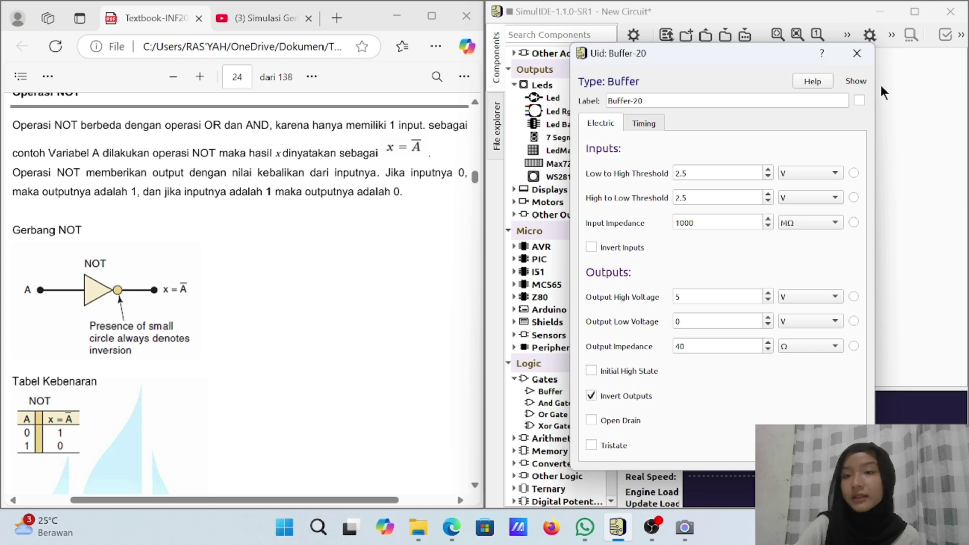
pyautogui.click(858, 53)
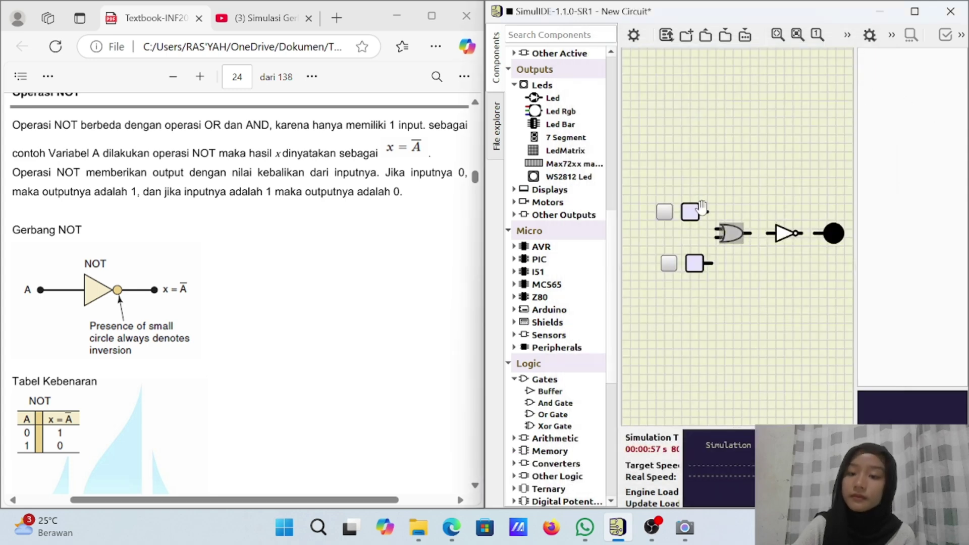
# Step: Wire the two fixed voltage sources to the OR gate, its output to the inverted buffer, and the buffer to the LED
pyautogui.click(712, 263)
pyautogui.click(719, 237)
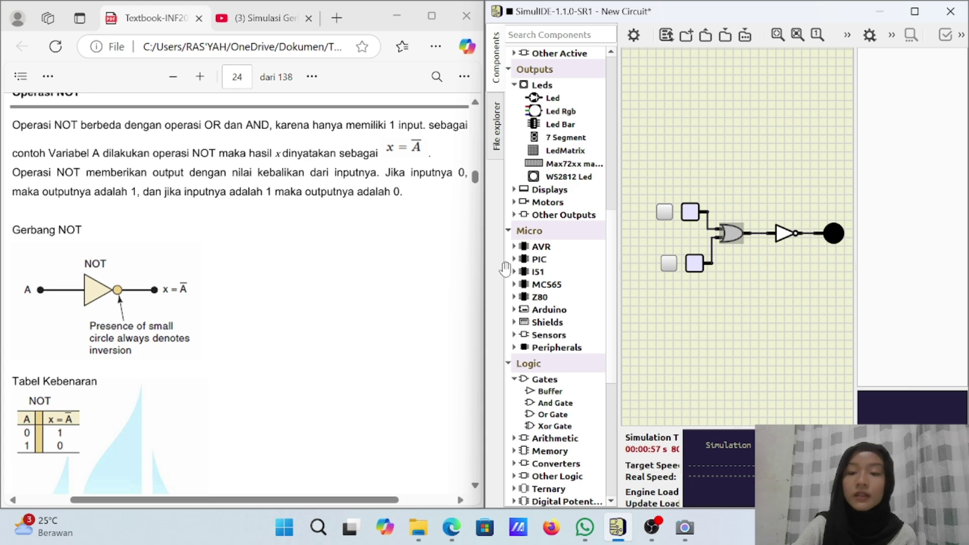
# Step: Show the textbook's two-input OR truth table and start the simulation of the OR-plus-NOT circuit
pyautogui.scroll(8, 369, 229)
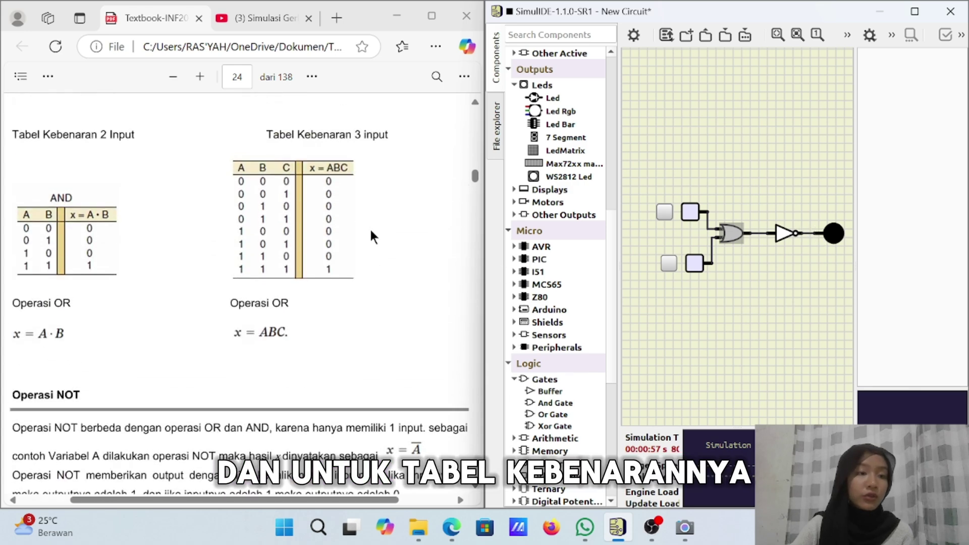
pyautogui.scroll(10, 370, 229)
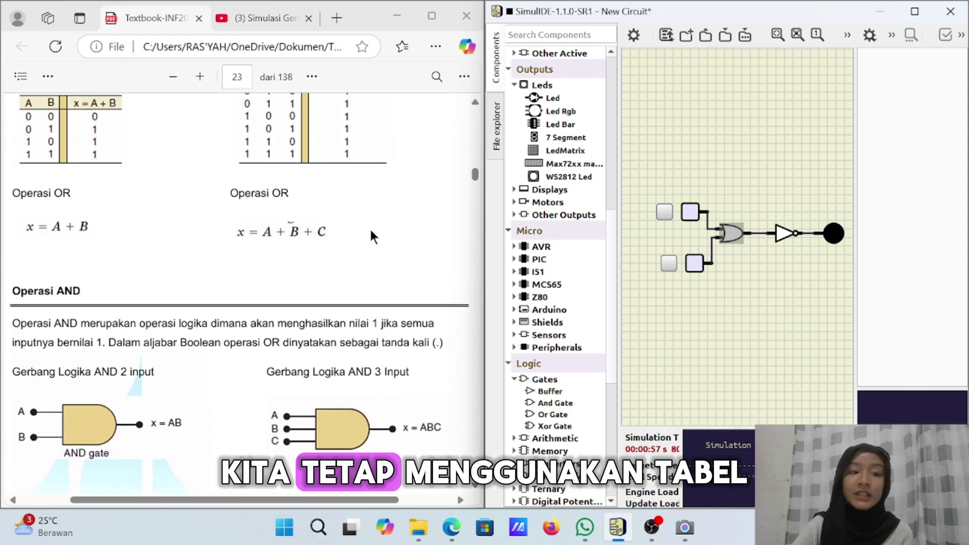
pyautogui.scroll(3, 370, 229)
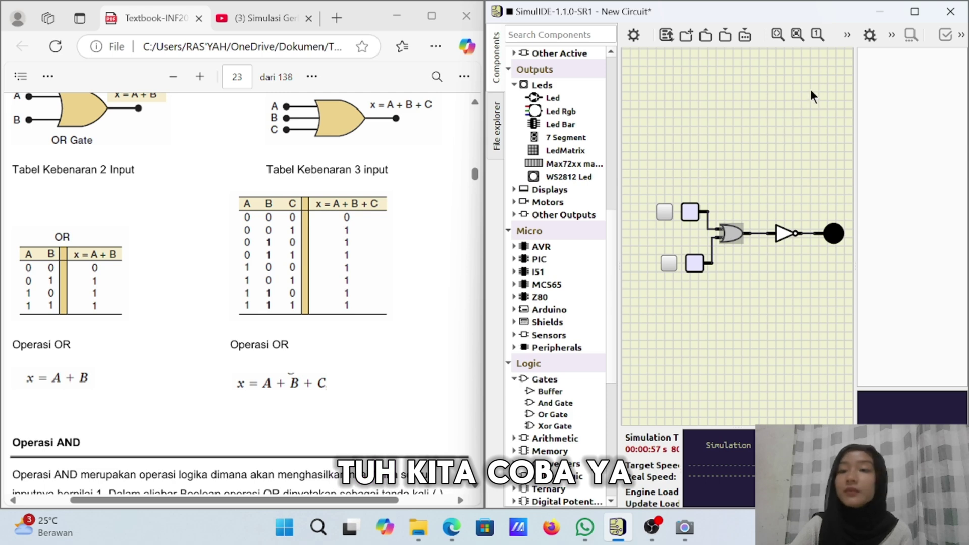
pyautogui.click(843, 37)
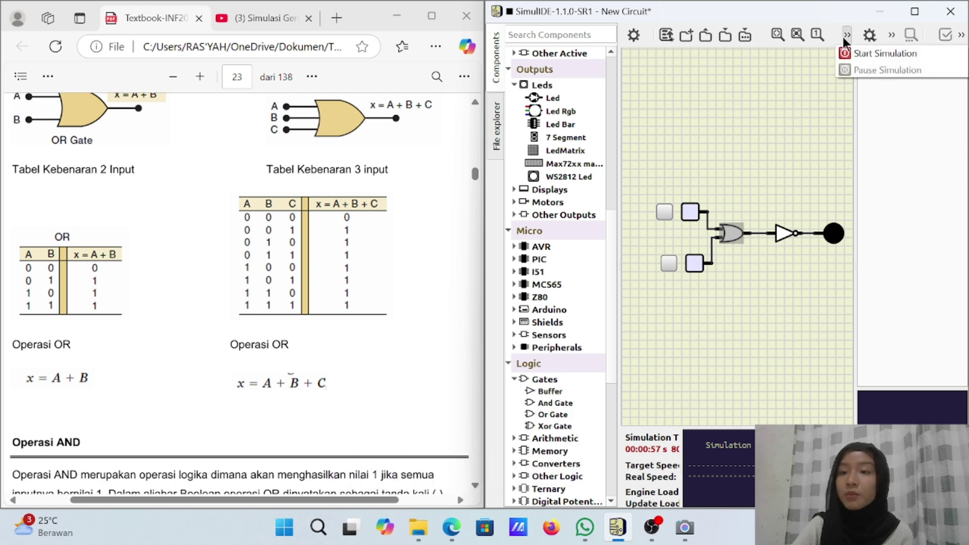
pyautogui.click(852, 53)
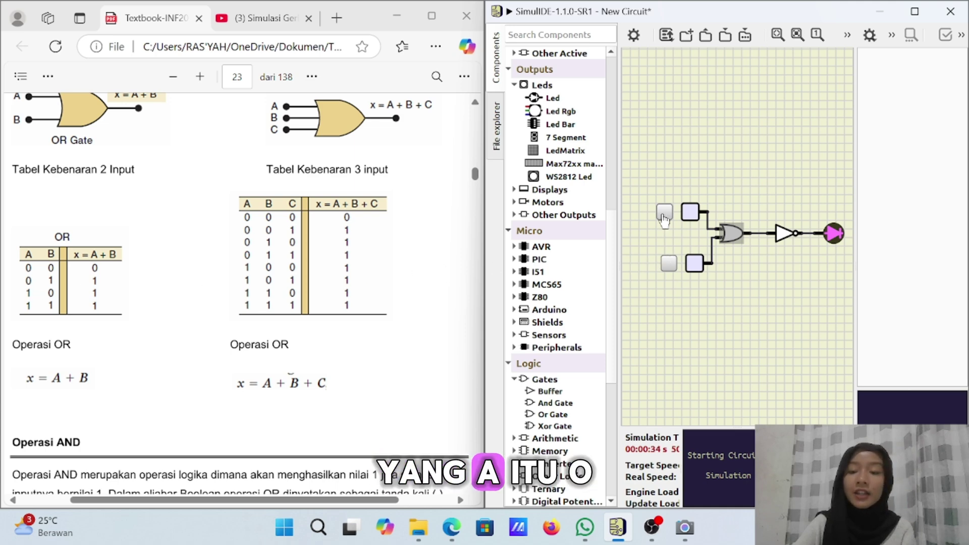
# Step: Test the OR-plus-NOT circuit against the truth table by toggling the two fixed voltage sources through the input combinations, ending with both on
pyautogui.click(670, 267)
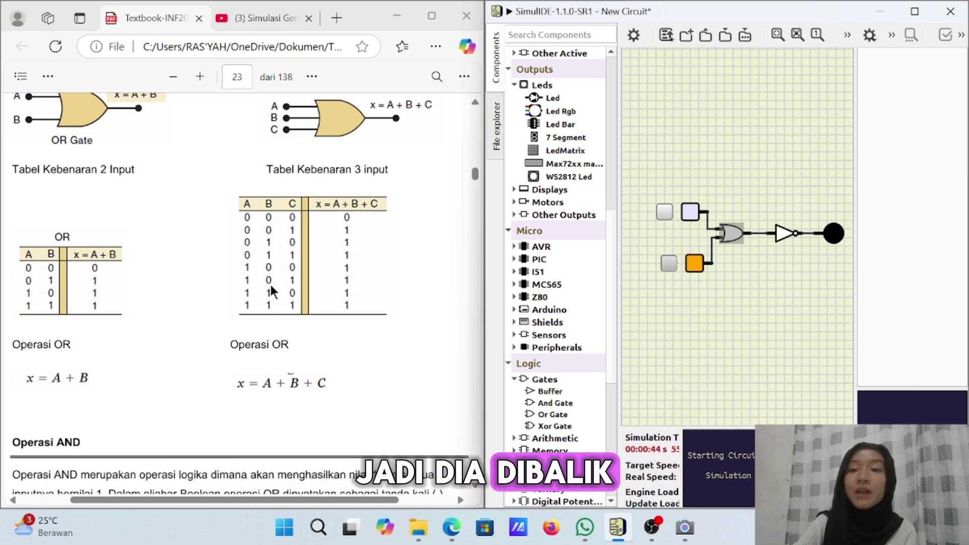
pyautogui.click(668, 268)
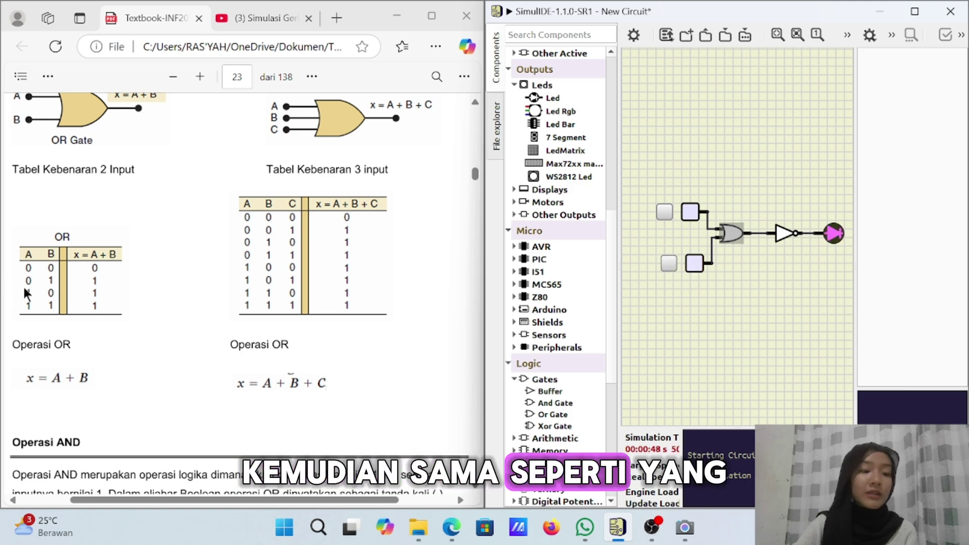
pyautogui.click(665, 215)
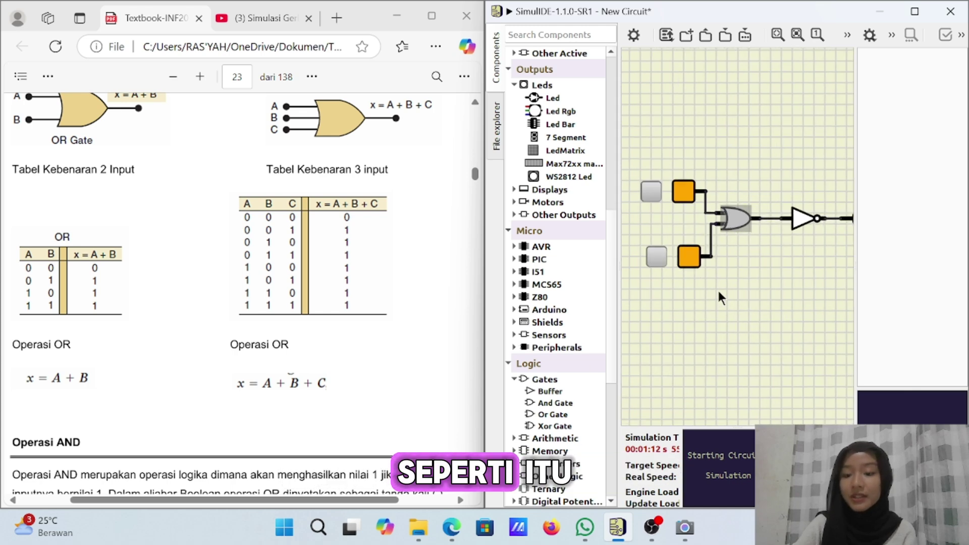
pyautogui.scroll(-1, 719, 293)
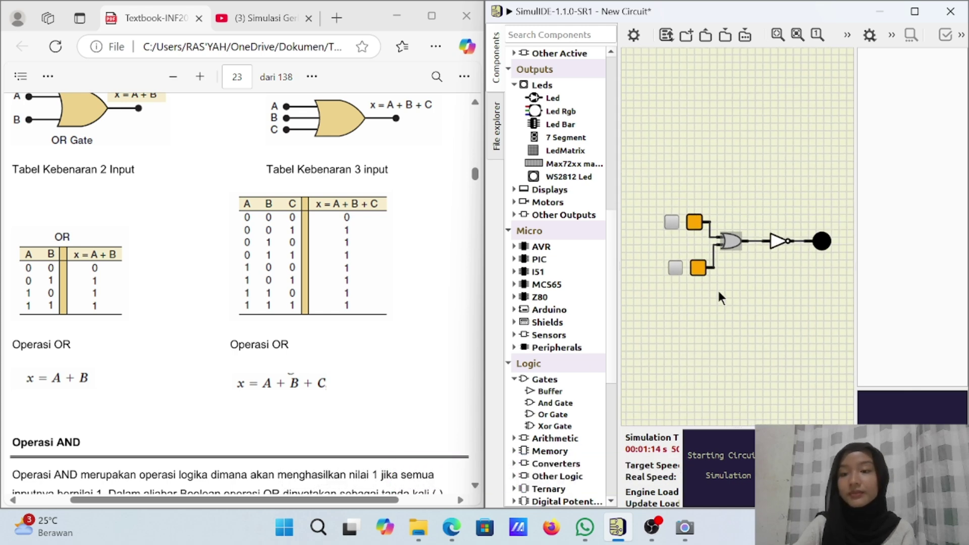